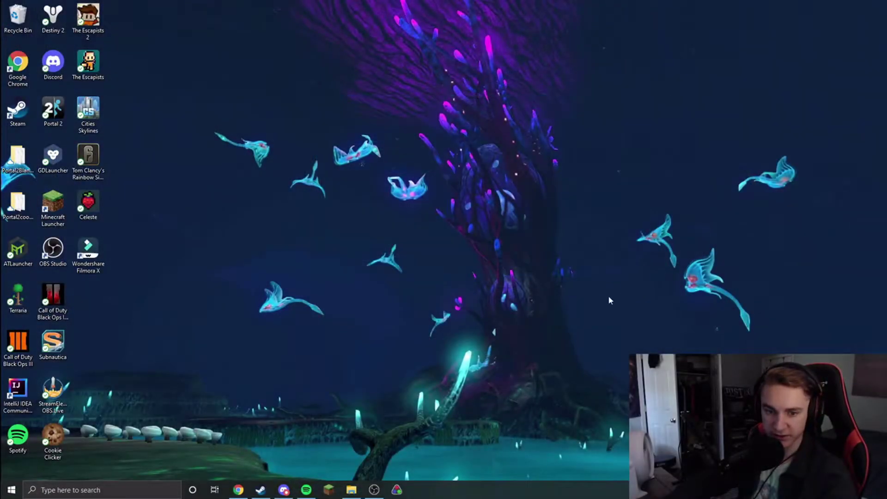
# - Launch Subnautica from the Steam library and confirm the launch options to reach the April 2021 main menu
pyautogui.click(260, 489)
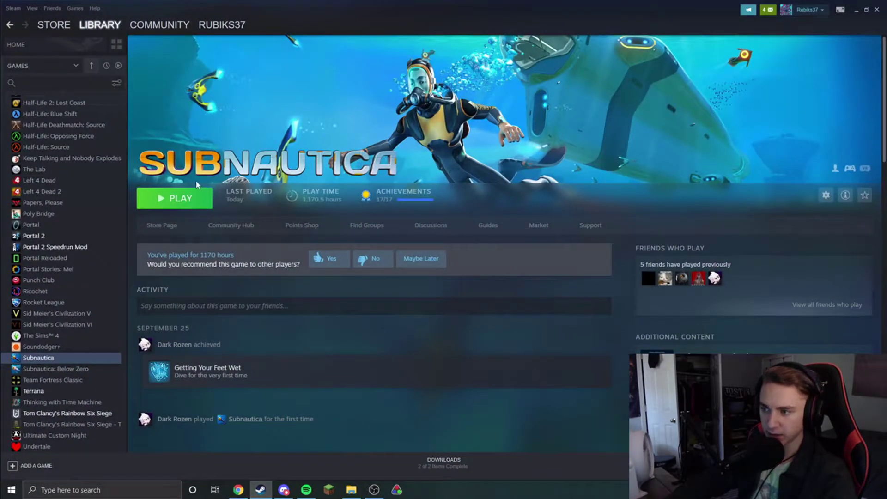
pyautogui.click(194, 197)
pyautogui.click(457, 272)
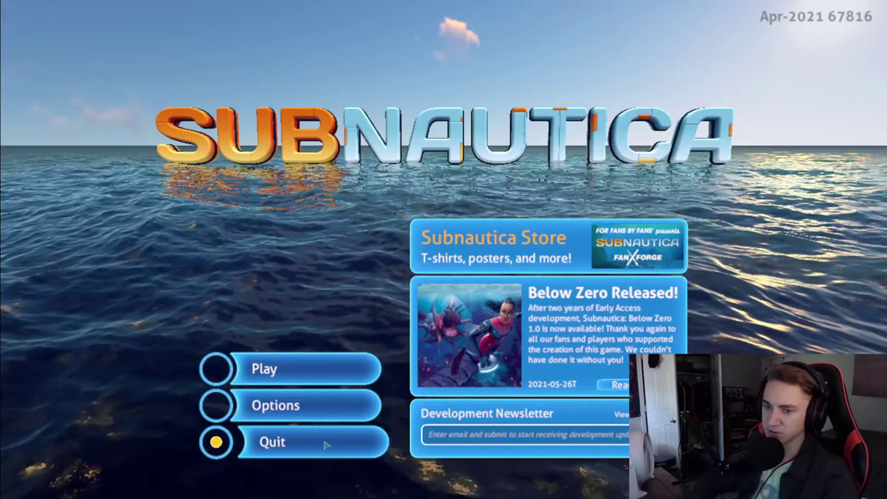
# - Quit Subnautica from its main menu
pyautogui.click(324, 444)
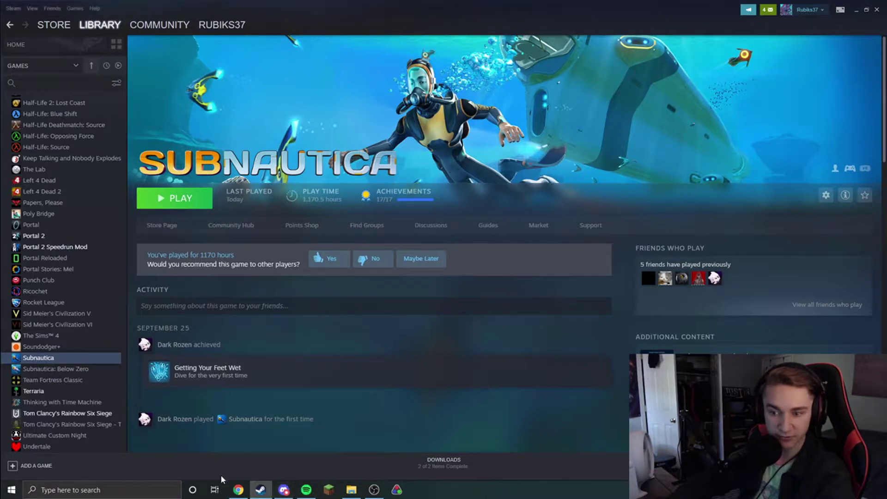
# - Rename the Subnautica folder to Subnautica2021
pyautogui.click(351, 490)
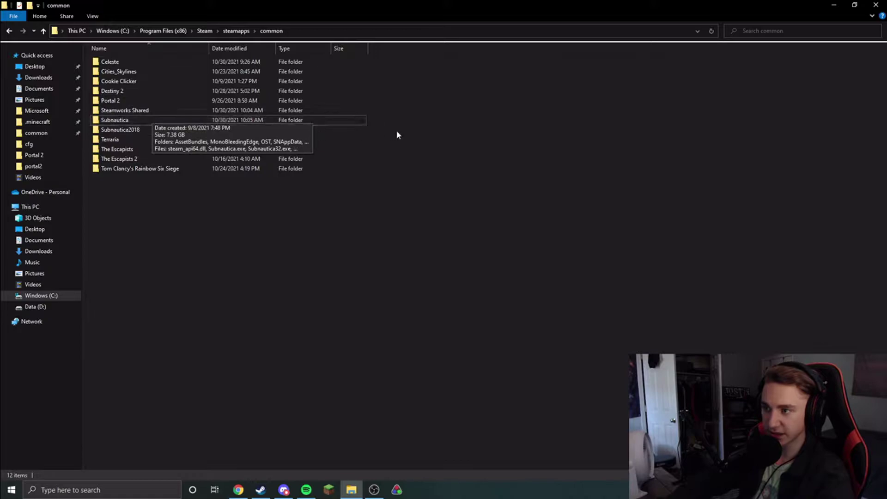
pyautogui.moveTo(391, 128); pyautogui.dragTo(359, 120)
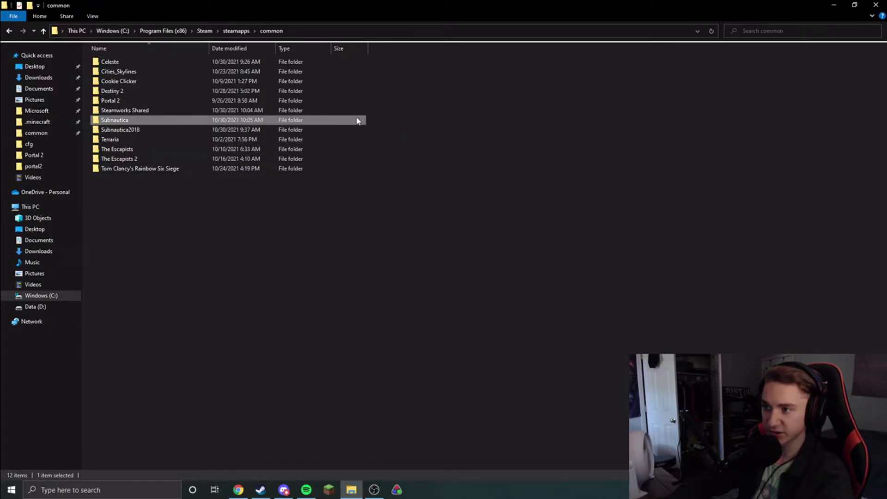
pyautogui.click(237, 131)
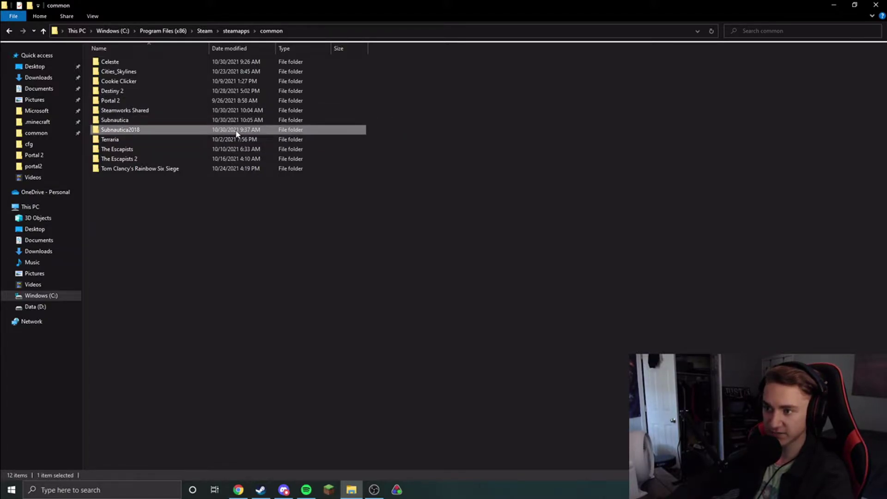
pyautogui.rightClick(240, 121)
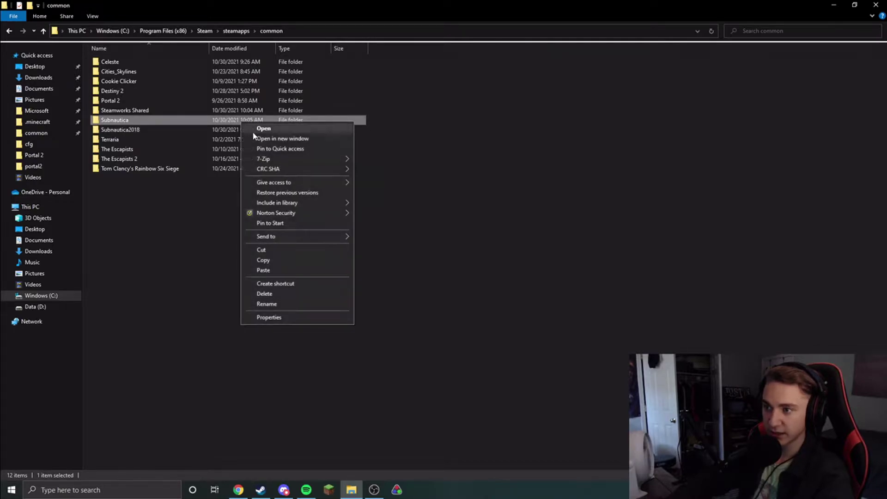
pyautogui.click(261, 304)
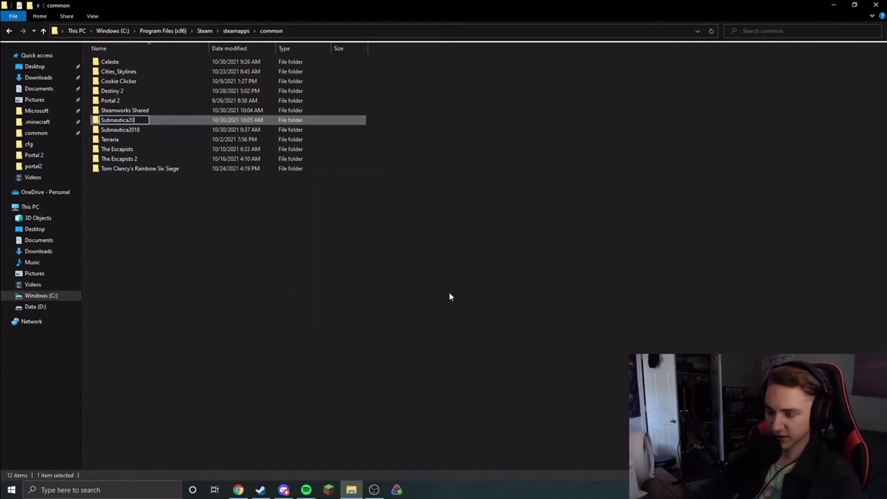
pyautogui.write('2021')
pyautogui.press('Return')
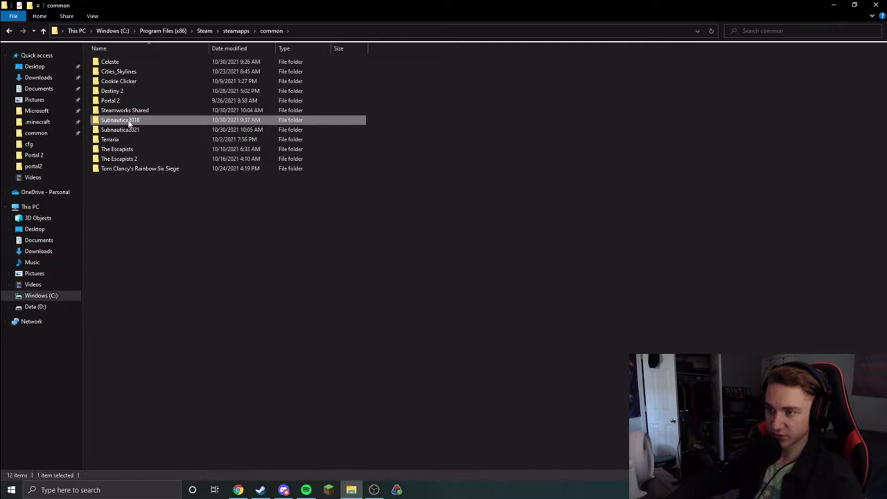
# - Rename the Subnautica2018 folder to plain Subnautica by deleting the year
pyautogui.rightClick(129, 121)
pyautogui.click(194, 302)
pyautogui.press('End')
pyautogui.press('BackSpace')
pyautogui.press('Return')
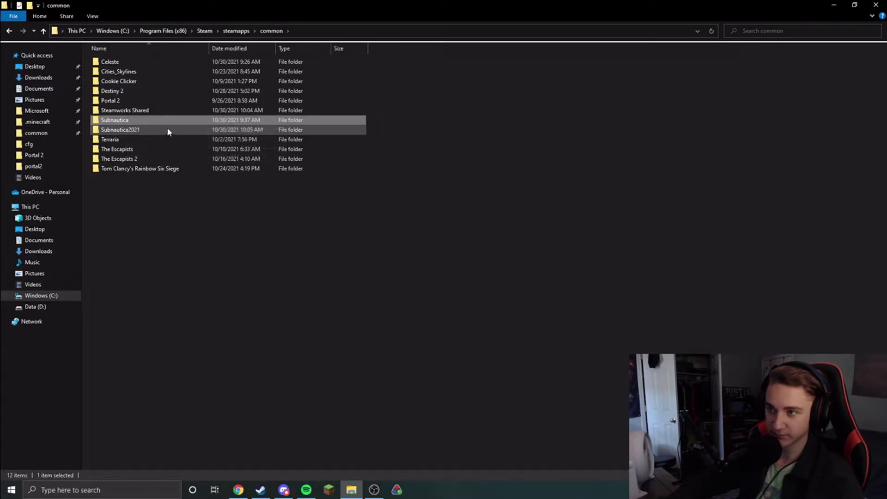
pyautogui.click(482, 183)
# - Launch Subnautica through Steam, confirm the September 2018 build starts, then quit it
pyautogui.click(261, 490)
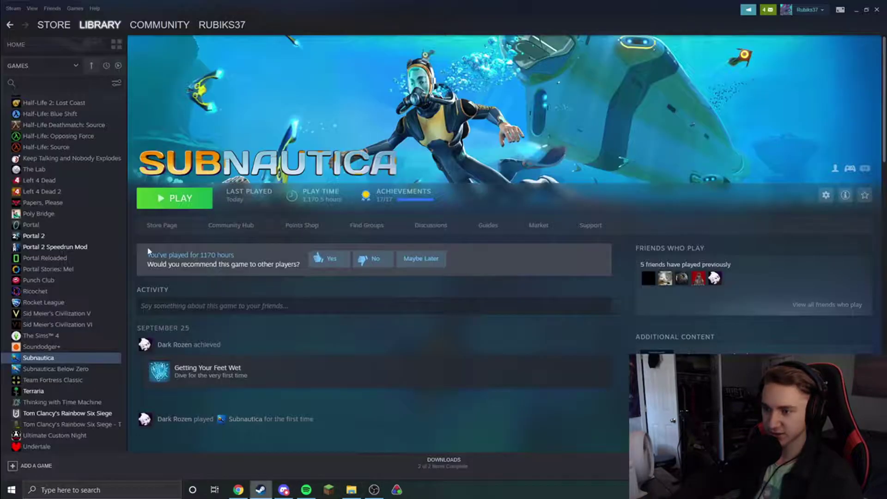
pyautogui.click(185, 196)
pyautogui.click(446, 272)
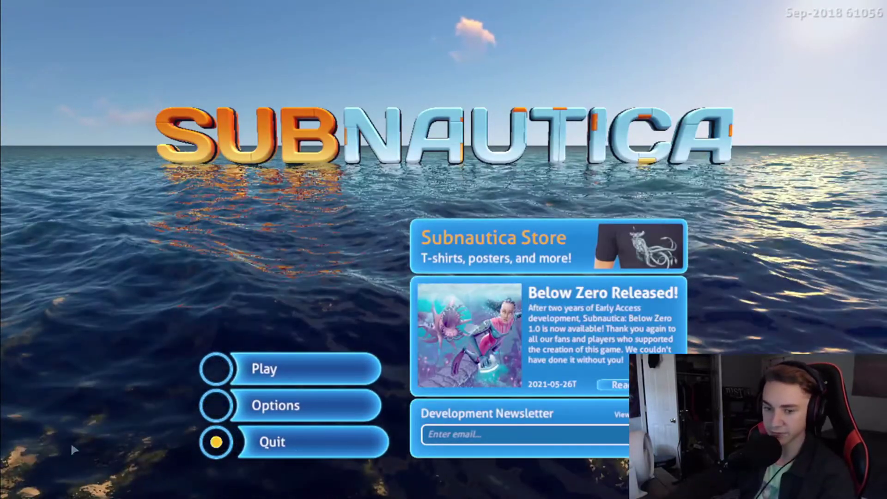
pyautogui.click(266, 442)
# - Rename the Subnautica folder to Subnautica2018
pyautogui.click(351, 489)
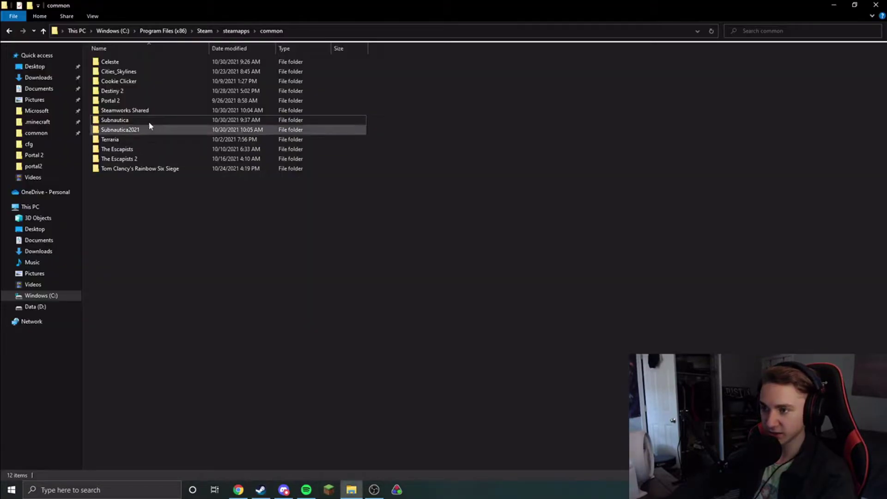
pyautogui.click(140, 120)
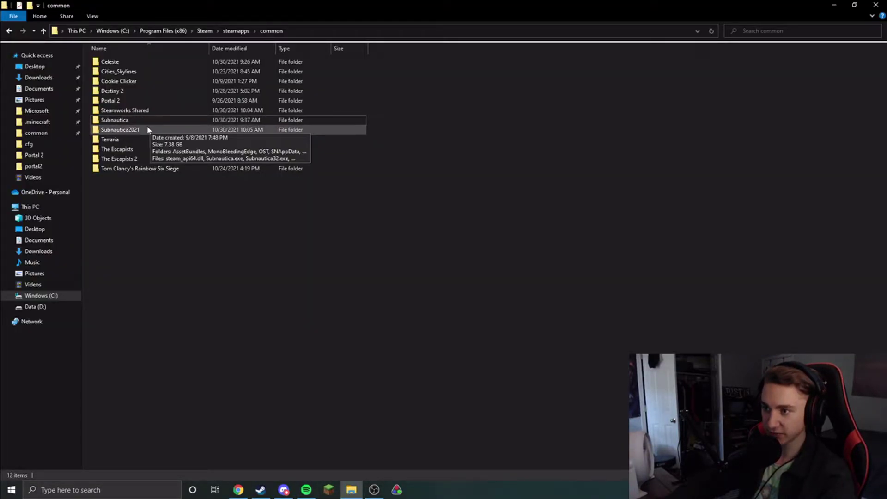
pyautogui.rightClick(149, 130)
pyautogui.click(192, 310)
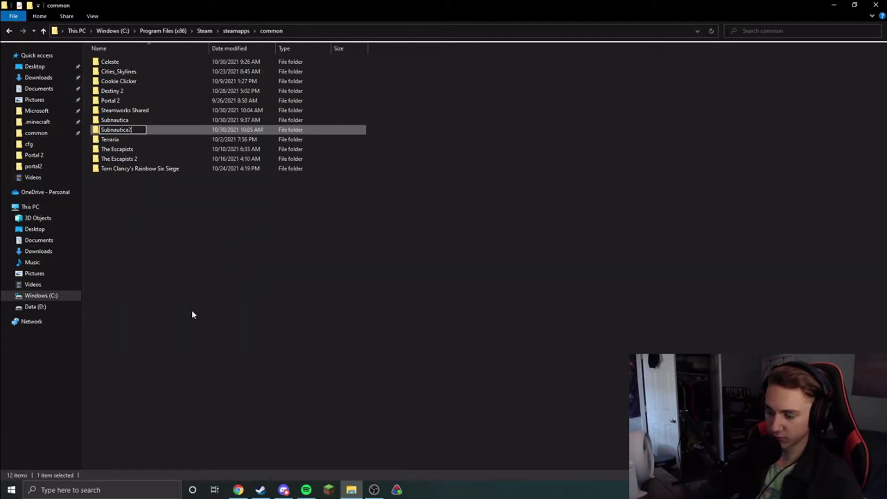
pyautogui.press('Escape')
pyautogui.rightClick(171, 119)
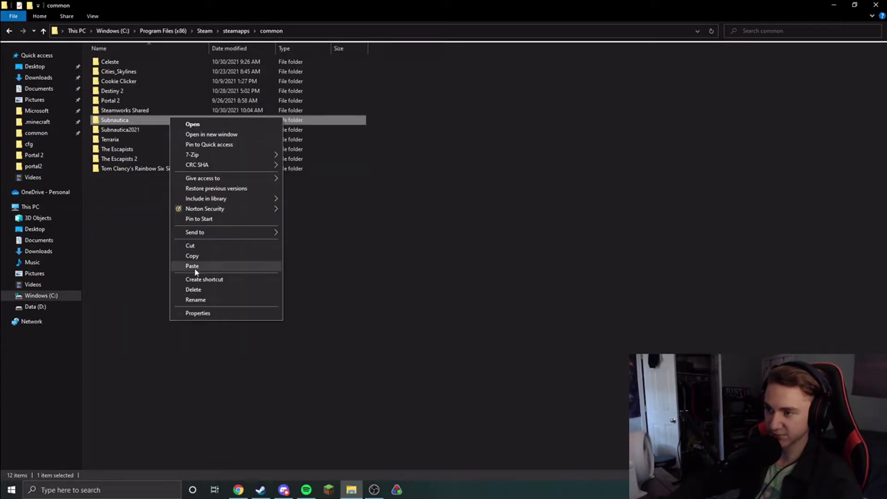
pyautogui.click(194, 300)
pyautogui.write('2018')
pyautogui.press('Return')
# - Rename Subnautica2021 to Subnautica and paste a duplicate of the Subnautica folder
pyautogui.rightClick(151, 123)
pyautogui.click(149, 132)
pyautogui.rightClick(141, 130)
pyautogui.click(190, 312)
pyautogui.press('End')
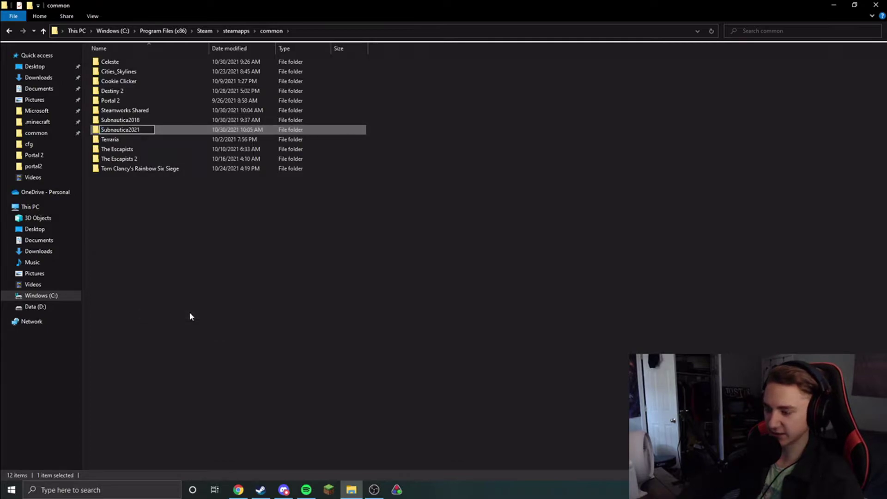
pyautogui.press('BackSpace')
pyautogui.press('Return')
pyautogui.click(188, 317)
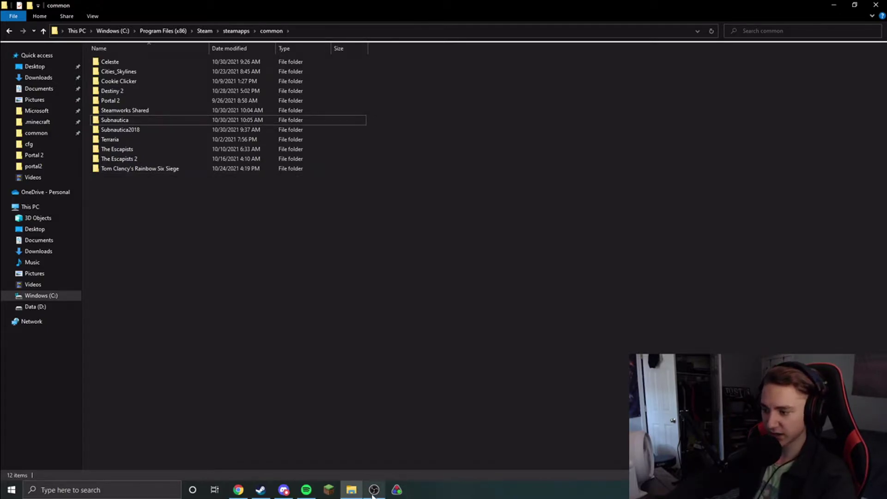
pyautogui.click(152, 121)
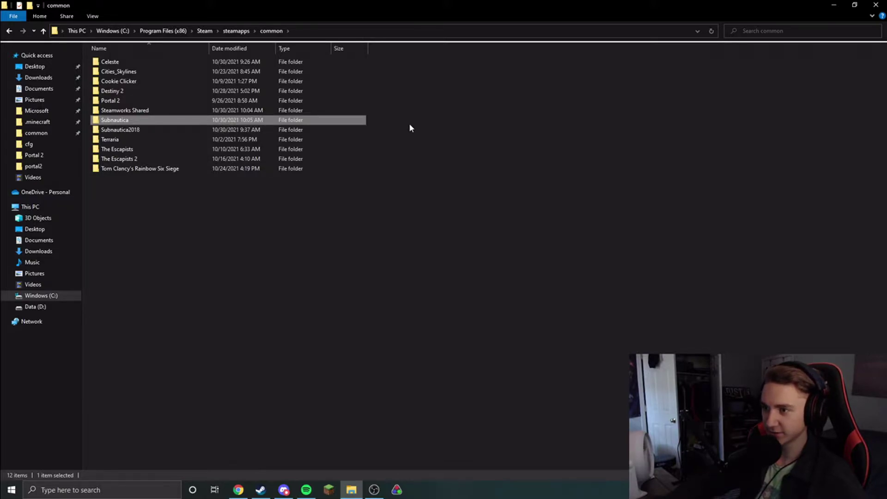
pyautogui.hotkey('ctrl', 'v')
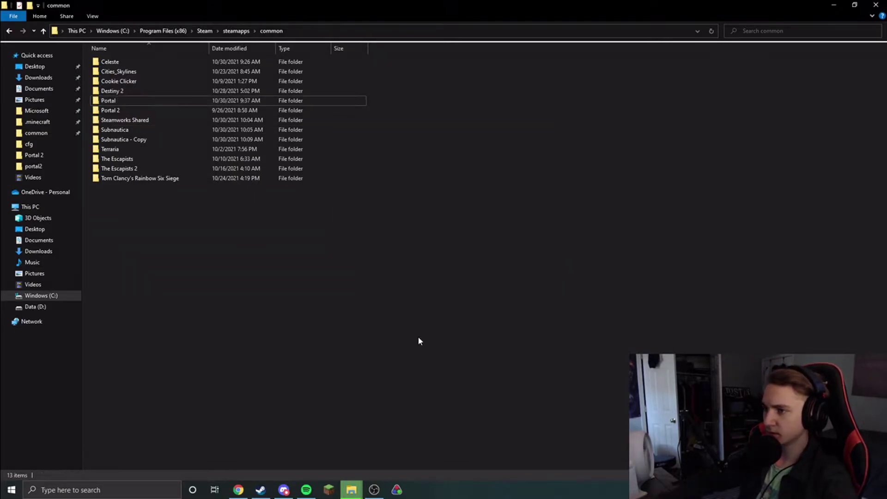
# - Rename the 'Subnautica - Copy' folder to Subnautica2021, then return to Steam
pyautogui.click(359, 494)
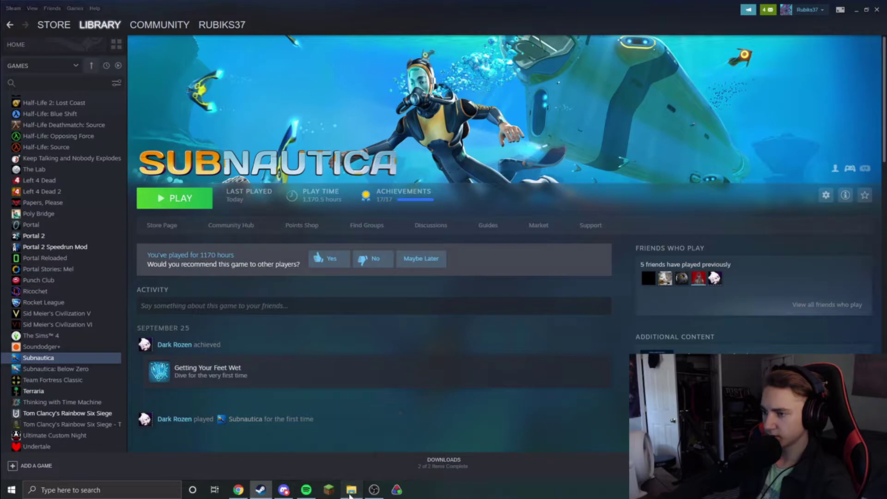
pyautogui.click(356, 493)
pyautogui.click(213, 141)
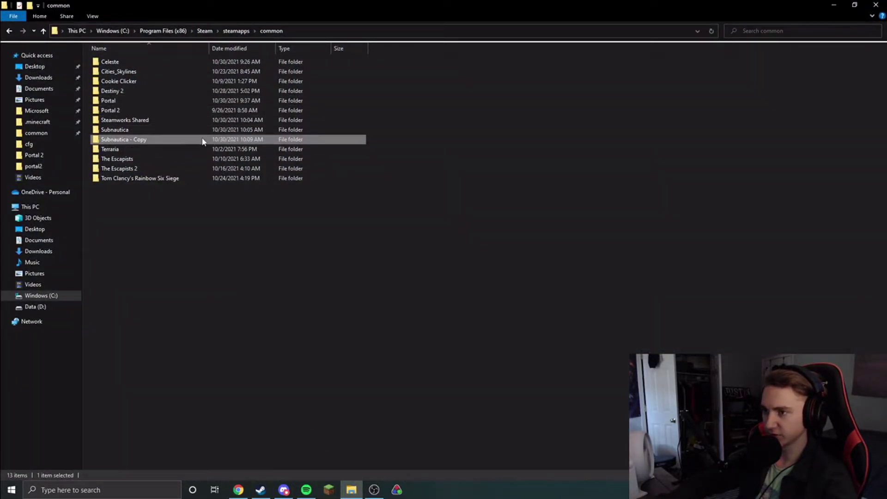
pyautogui.rightClick(202, 141)
pyautogui.click(240, 320)
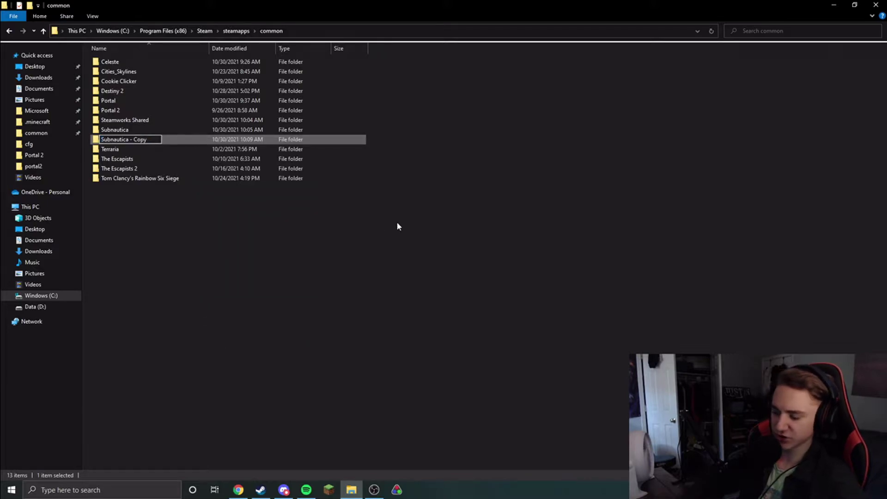
pyautogui.write('2021')
pyautogui.press('Return')
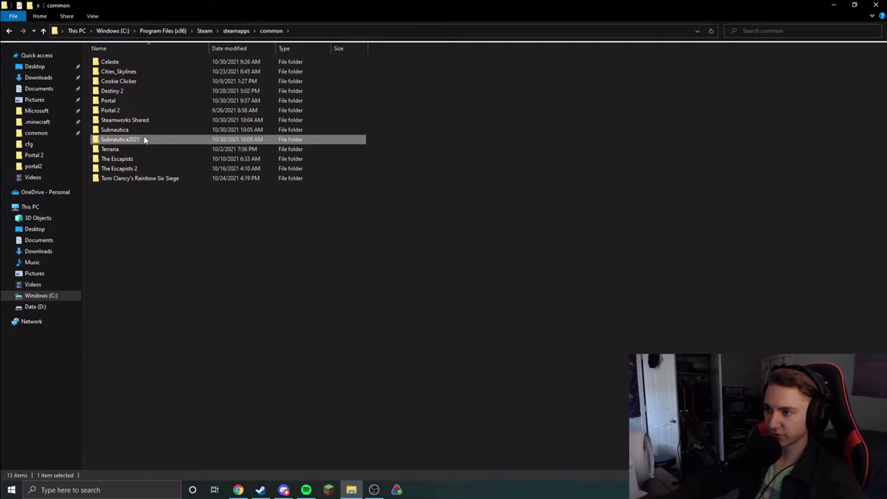
pyautogui.click(373, 145)
pyautogui.click(291, 139)
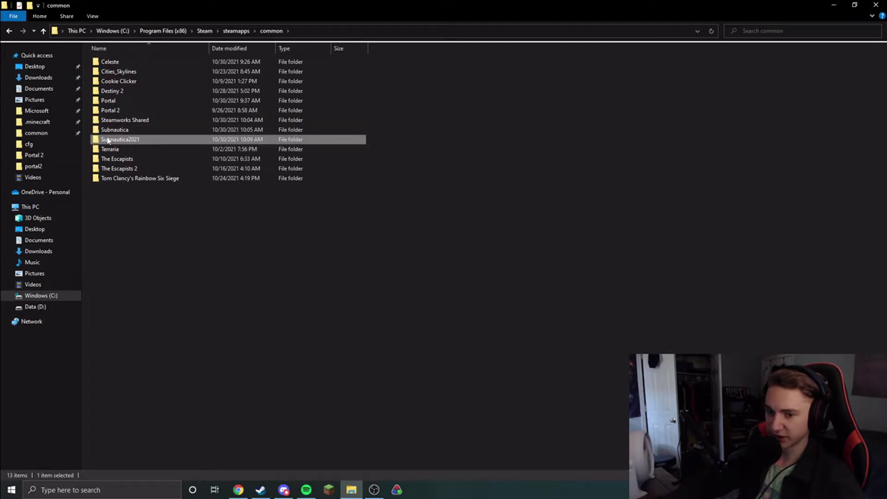
pyautogui.click(516, 151)
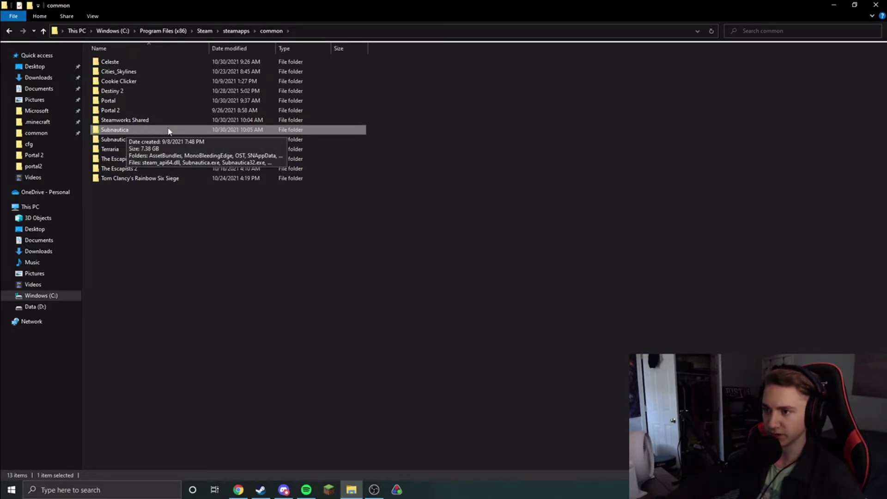
pyautogui.click(452, 225)
pyautogui.click(261, 489)
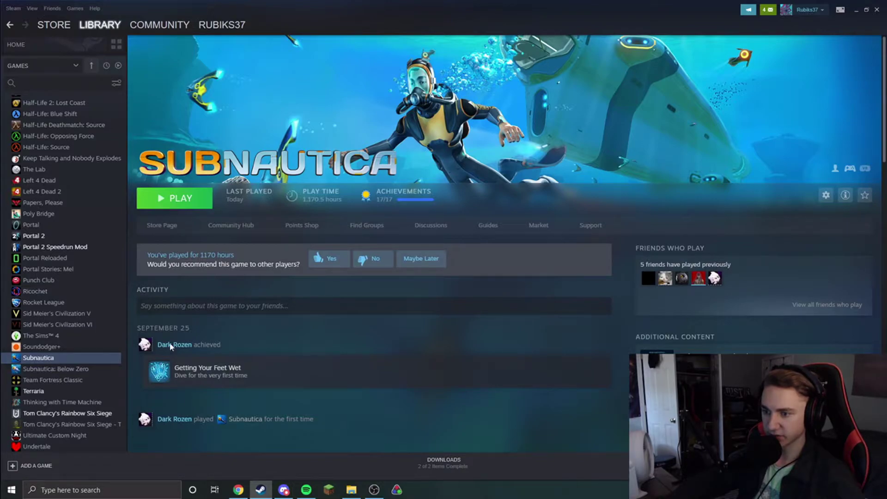
# - Open Subnautica's Steam Properties on the Betas page, then switch to Discord
pyautogui.rightClick(83, 358)
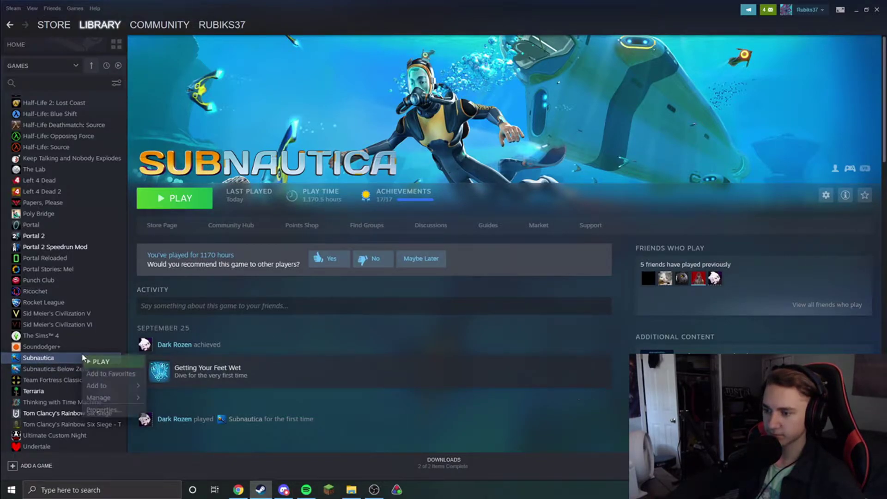
pyautogui.click(103, 409)
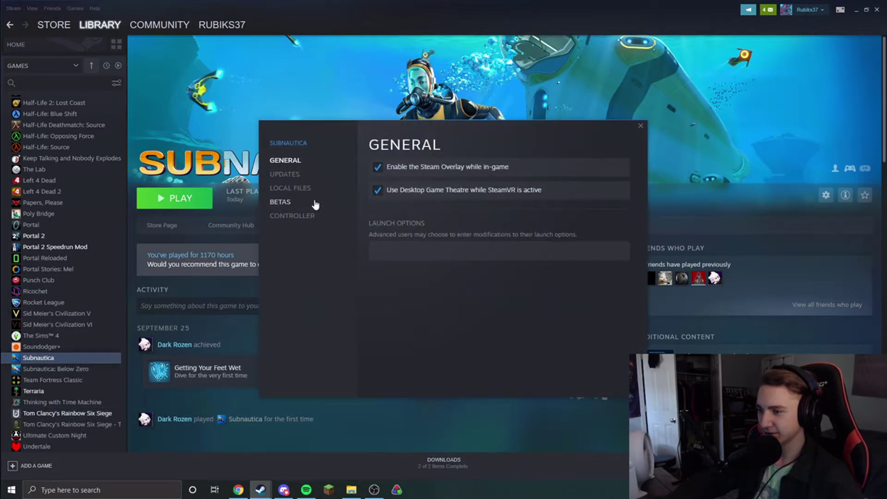
pyautogui.click(280, 202)
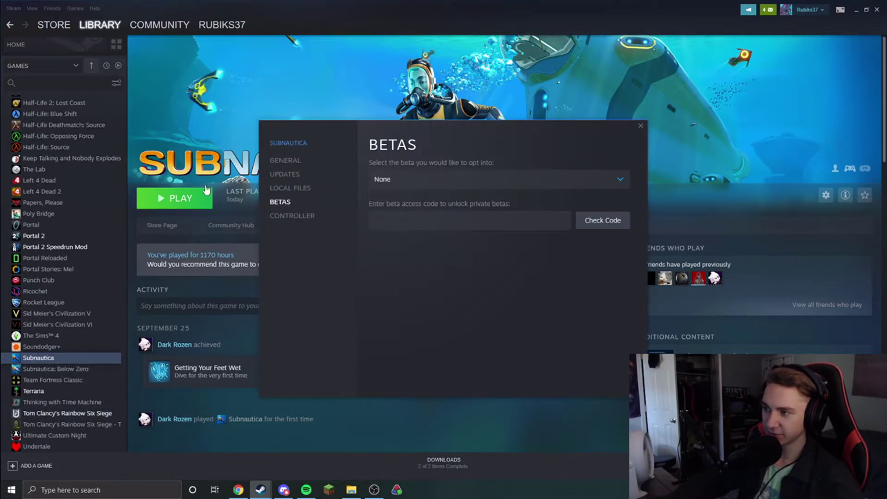
pyautogui.click(290, 485)
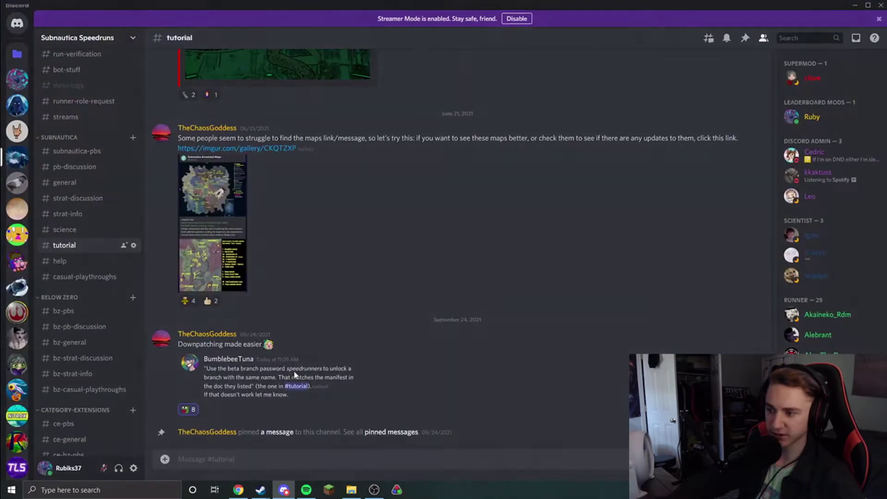
# - Enlarge the pinned beta-branch message image in #tutorial, then close it
pyautogui.click(294, 375)
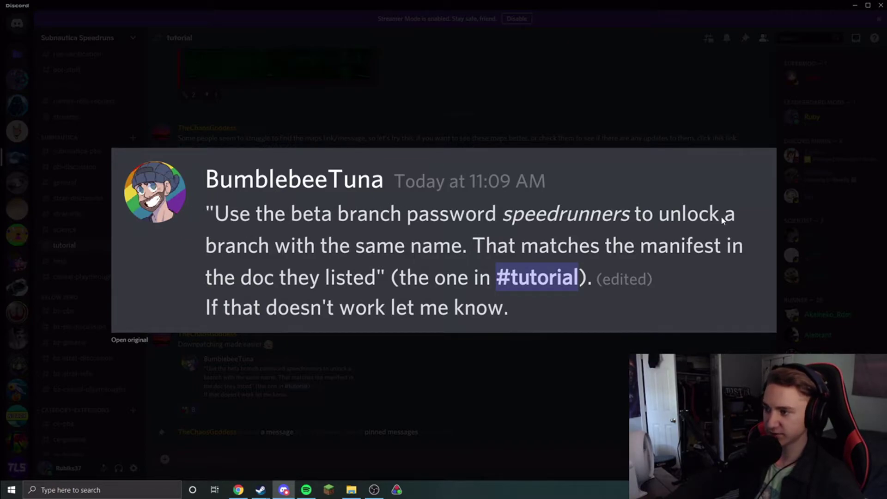
pyautogui.click(406, 365)
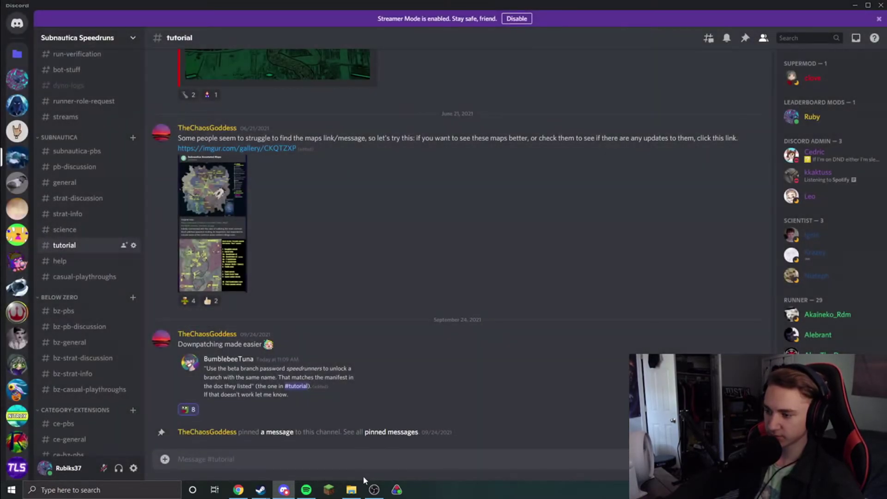
# - Back in Steam's Betas page, check the entered beta access code
pyautogui.moveTo(261, 490)
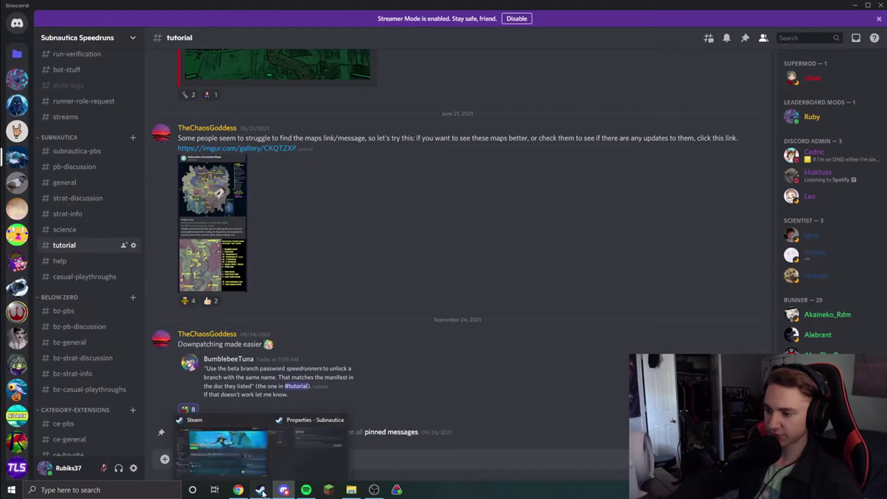
pyautogui.click(287, 449)
pyautogui.click(285, 451)
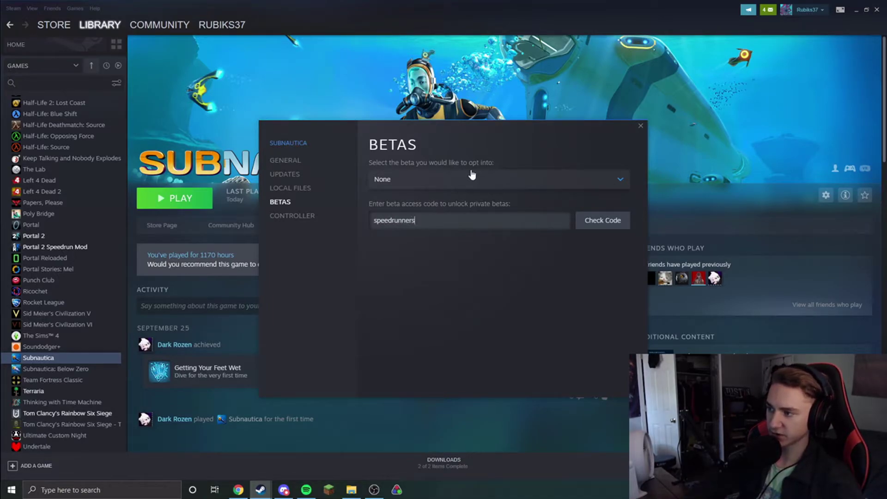
pyautogui.press('Return')
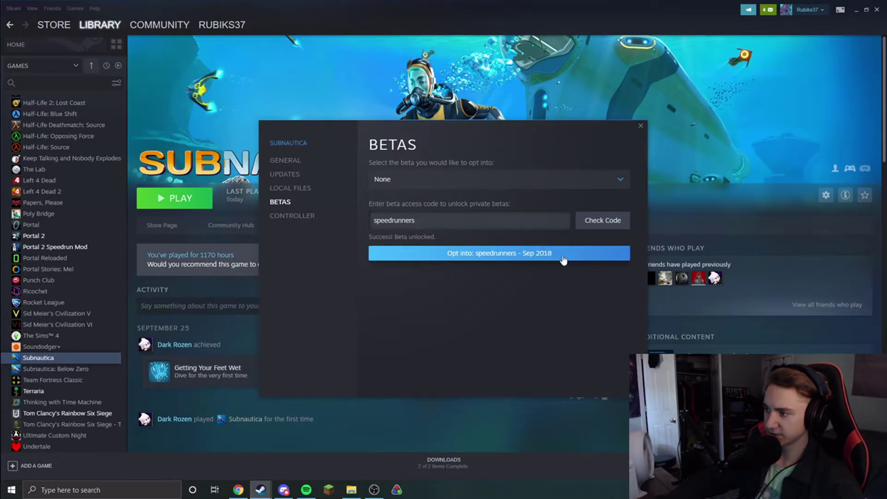
# - Select the 'speedrunners - Sep 2018' beta branch and start its update download
pyautogui.click(448, 255)
pyautogui.click(426, 184)
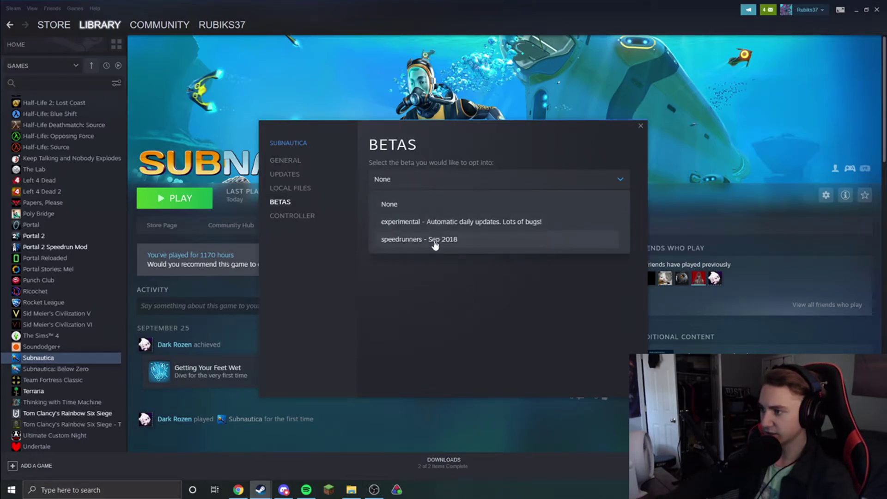
pyautogui.click(402, 184)
pyautogui.click(402, 185)
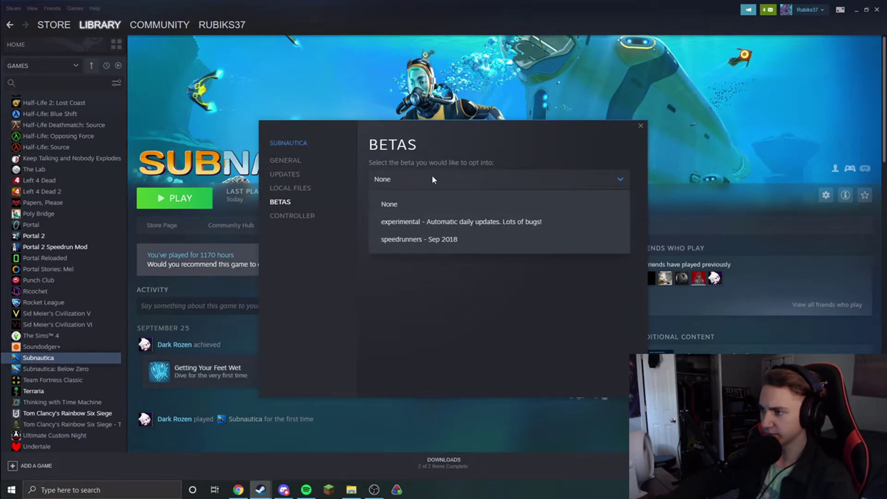
pyautogui.click(442, 240)
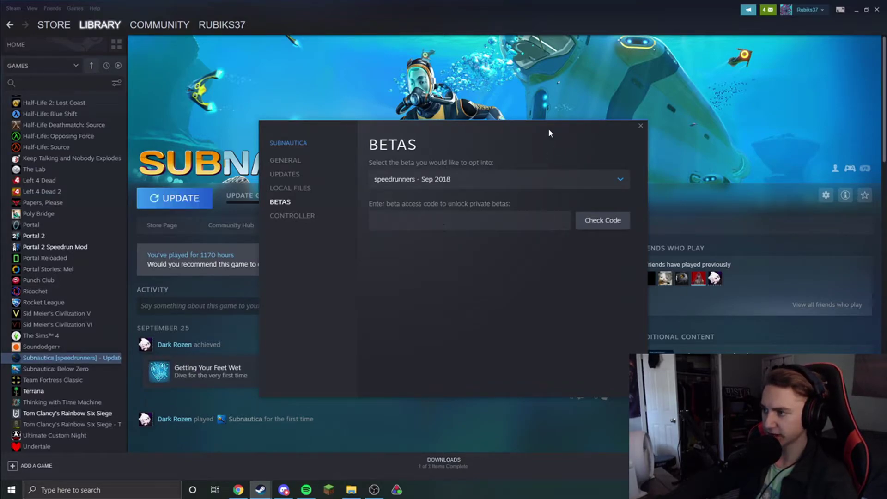
pyautogui.moveTo(548, 129); pyautogui.dragTo(744, 127)
pyautogui.click(212, 199)
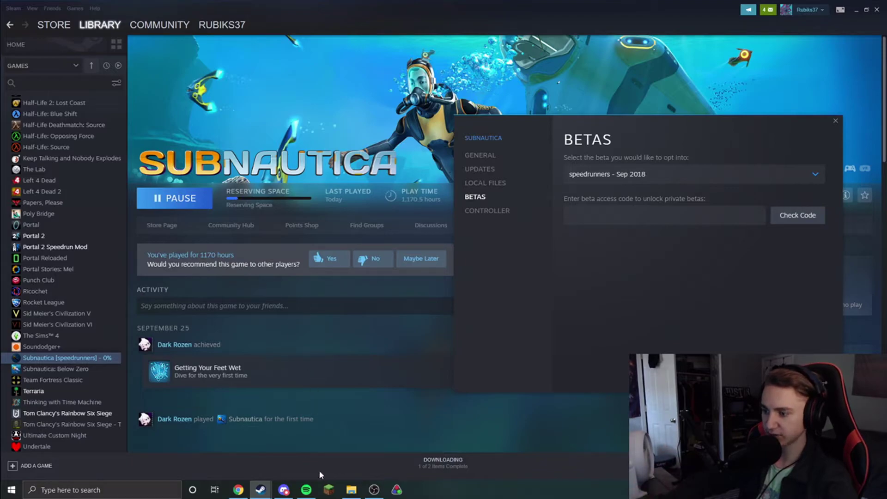
# - Check the Subnautica folder, then close Subnautica's Properties once the speedrunners download finishes
pyautogui.click(351, 489)
pyautogui.click(174, 133)
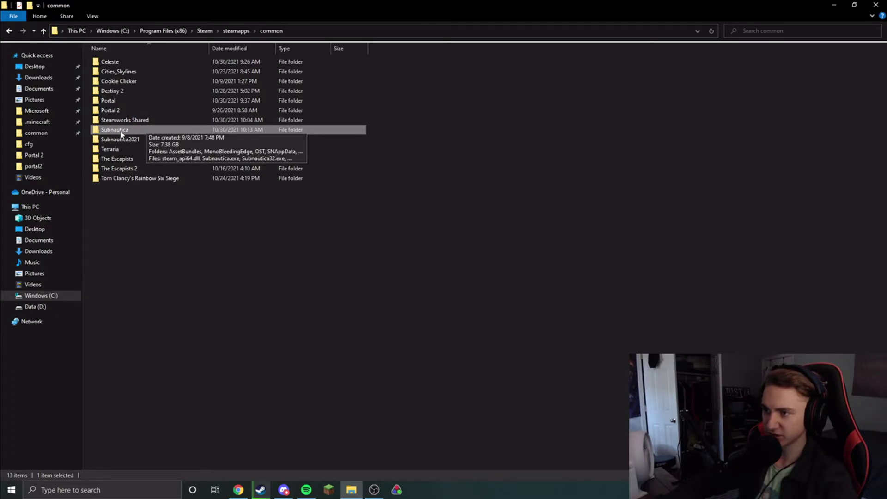
pyautogui.click(196, 326)
pyautogui.click(260, 492)
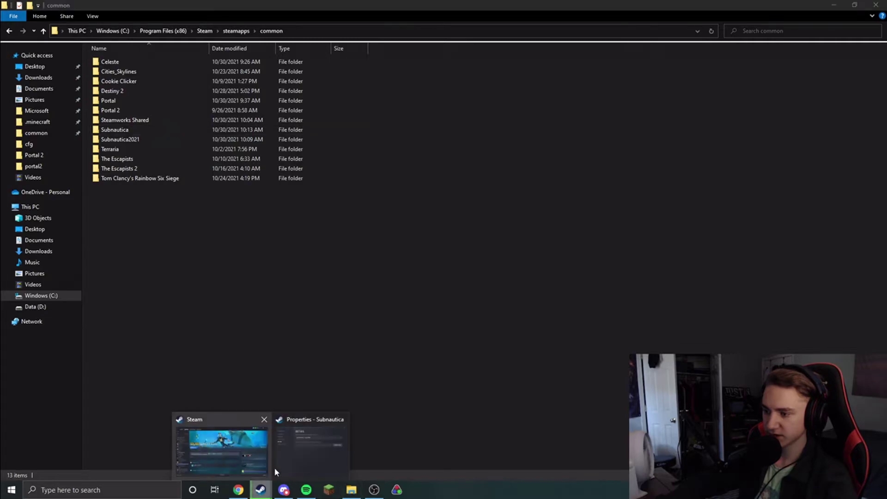
pyautogui.click(248, 456)
pyautogui.moveTo(260, 490)
pyautogui.click(306, 449)
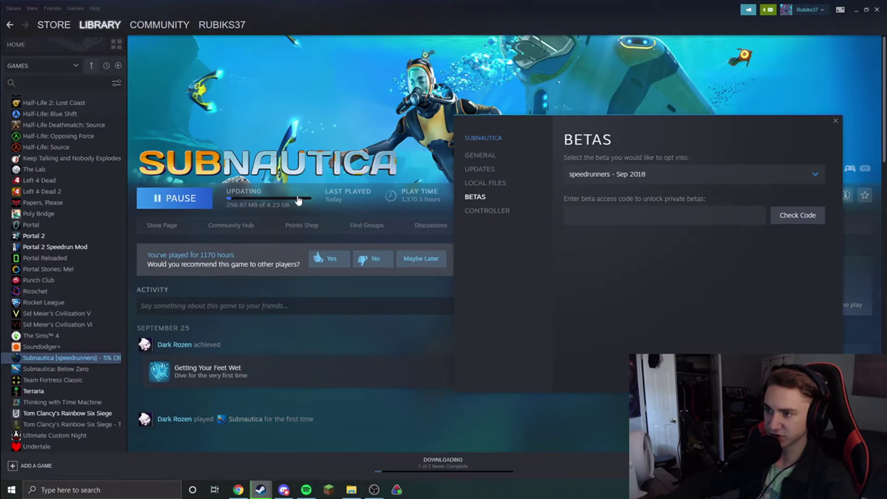
pyautogui.click(835, 121)
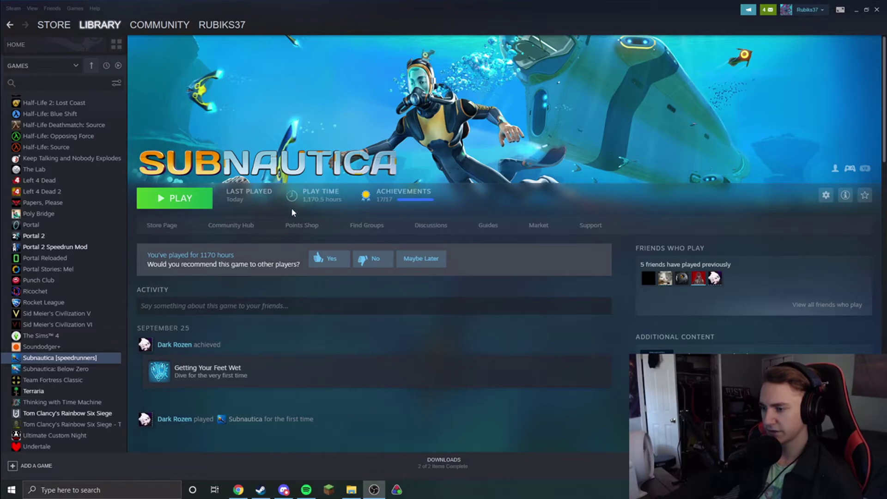
# - Launch Subnautica to confirm it runs the Sep-2018 61056 build, then return to the steamapps common folder
pyautogui.click(187, 198)
pyautogui.click(457, 273)
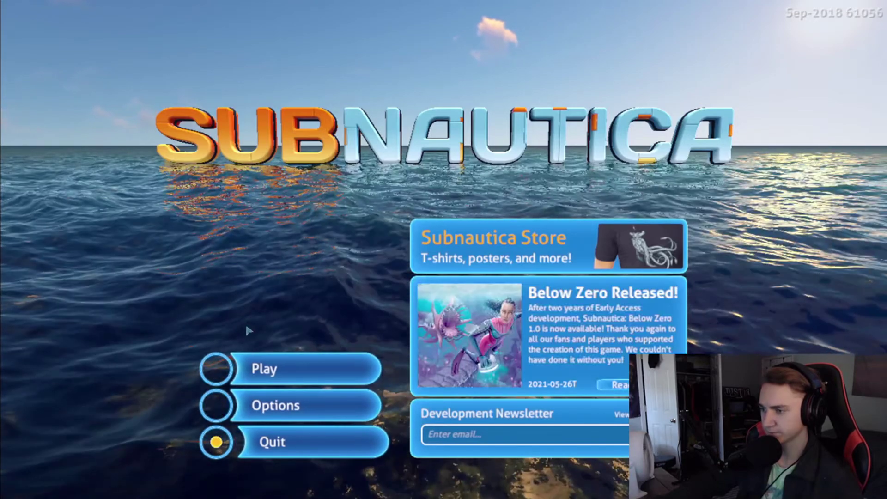
pyautogui.hotkey('alt', 'Tab')
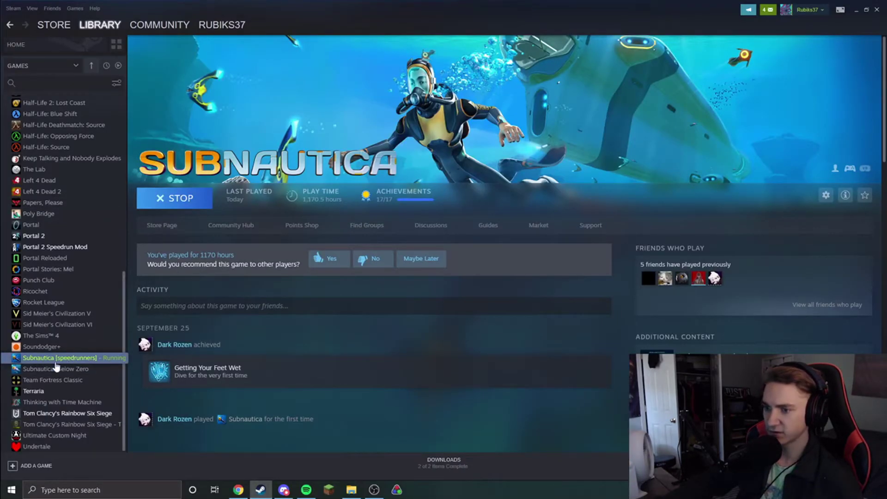
pyautogui.click(352, 490)
pyautogui.click(148, 131)
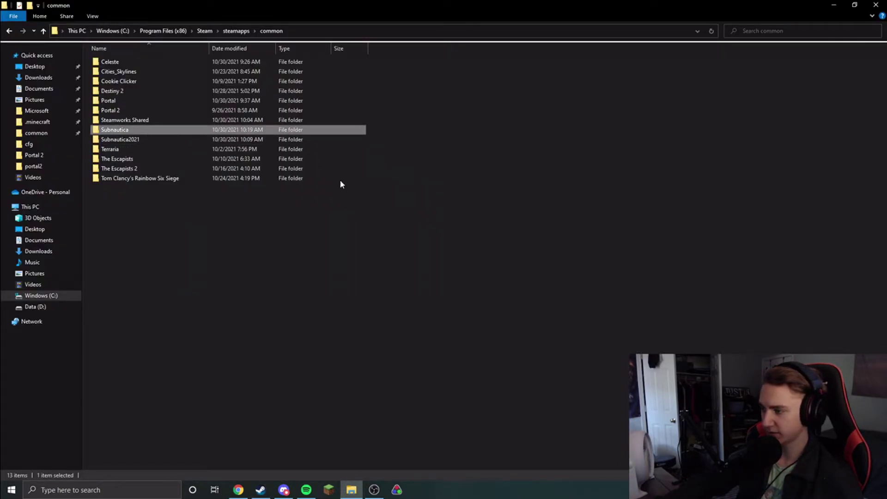
# - Rename the Subnautica folder to Subnautica2018
pyautogui.rightClick(306, 133)
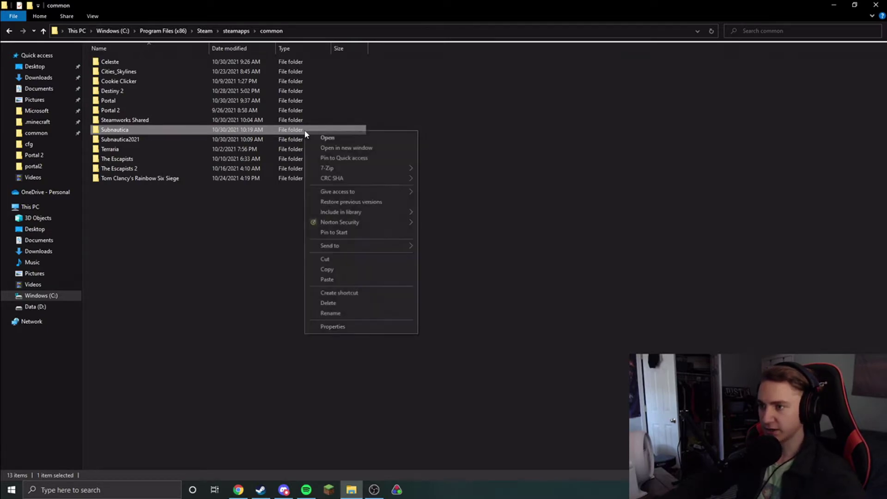
pyautogui.click(362, 312)
pyautogui.press('End')
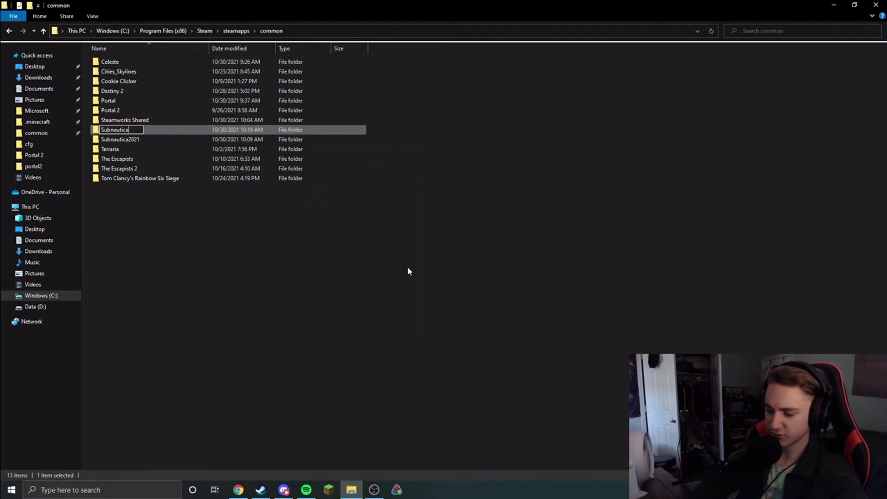
pyautogui.write('2018')
pyautogui.press('Return')
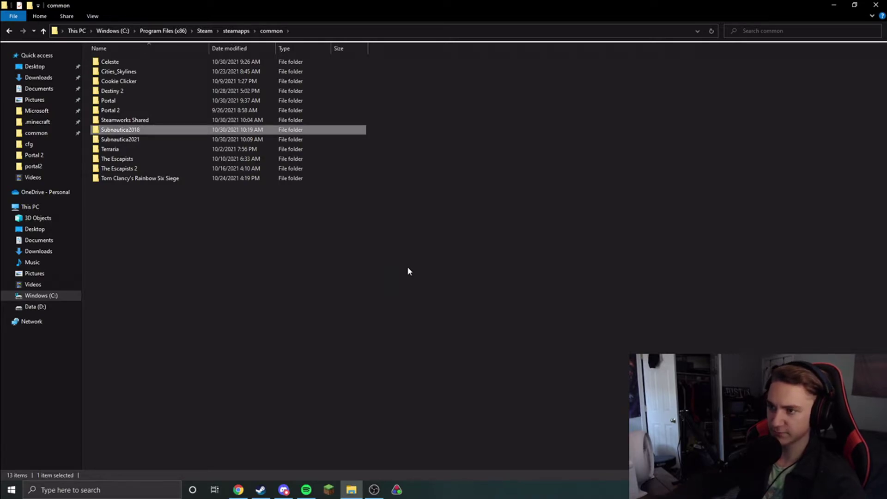
# - Rename the Subnautica2021 folder to plain Subnautica
pyautogui.moveTo(137, 134); pyautogui.dragTo(182, 134)
pyautogui.click(369, 137)
pyautogui.click(331, 139)
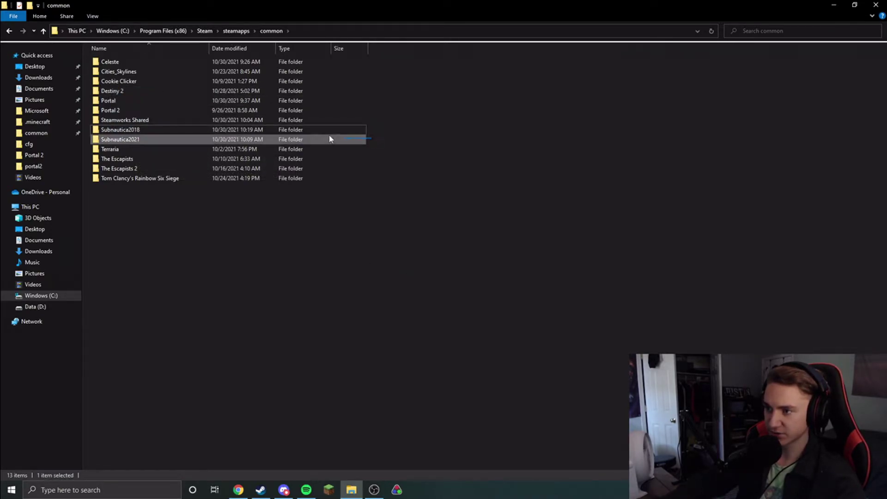
pyautogui.click(299, 131)
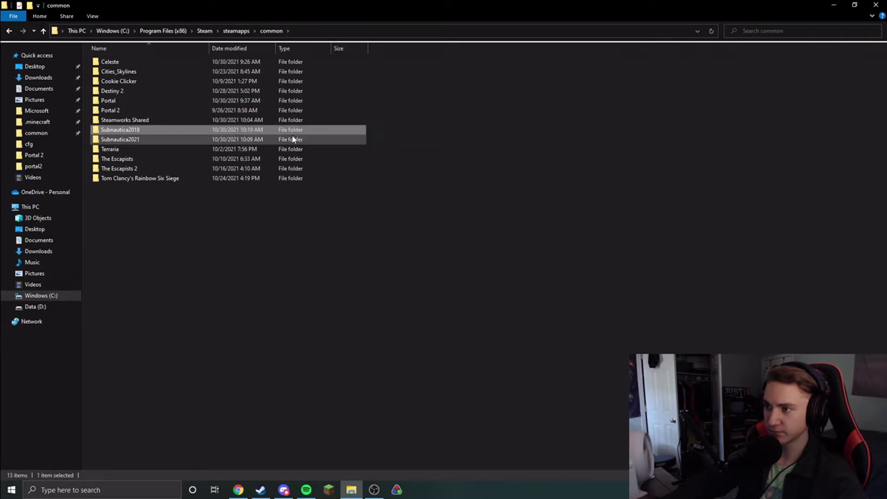
pyautogui.click(294, 139)
pyautogui.rightClick(292, 139)
pyautogui.click(320, 319)
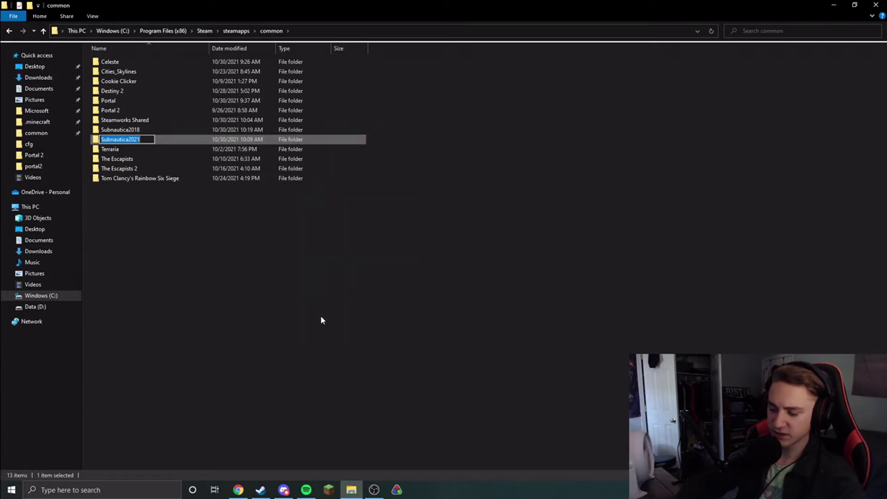
pyautogui.press('Return')
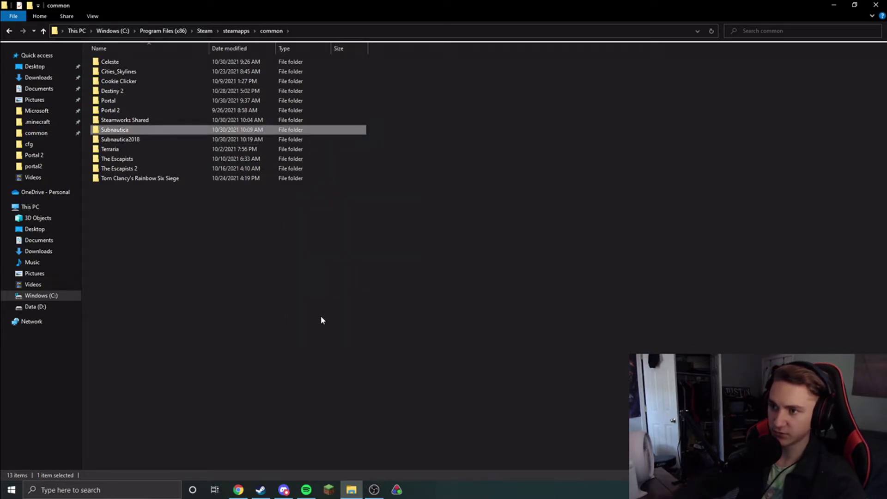
# - Launch Subnautica from Steam again and confirm it now starts the Apr-2021 67816 build
pyautogui.click(260, 490)
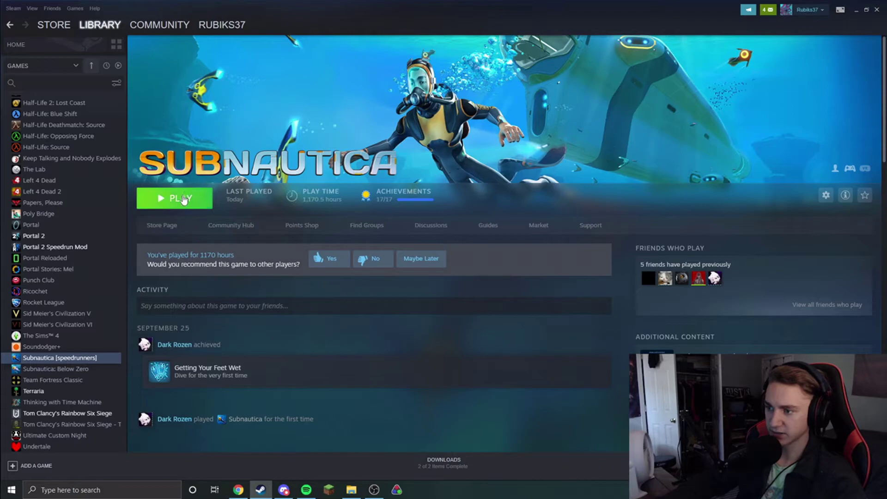
pyautogui.click(191, 200)
pyautogui.click(452, 271)
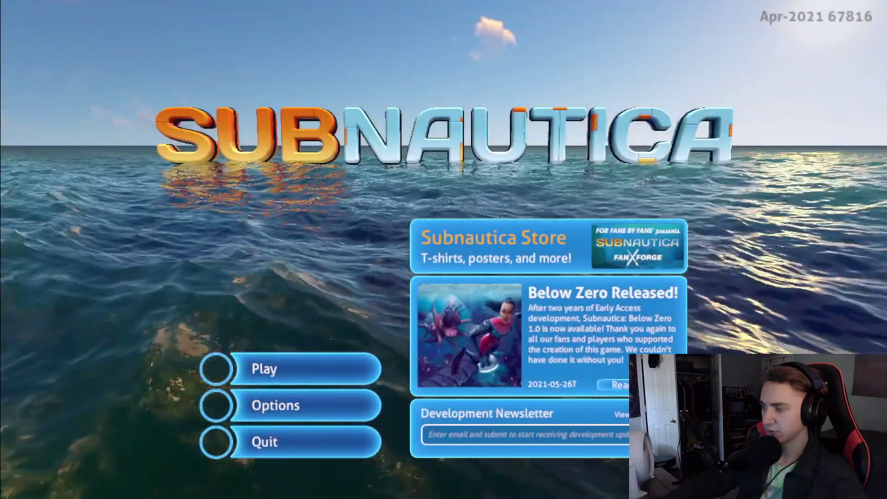
pyautogui.click(278, 442)
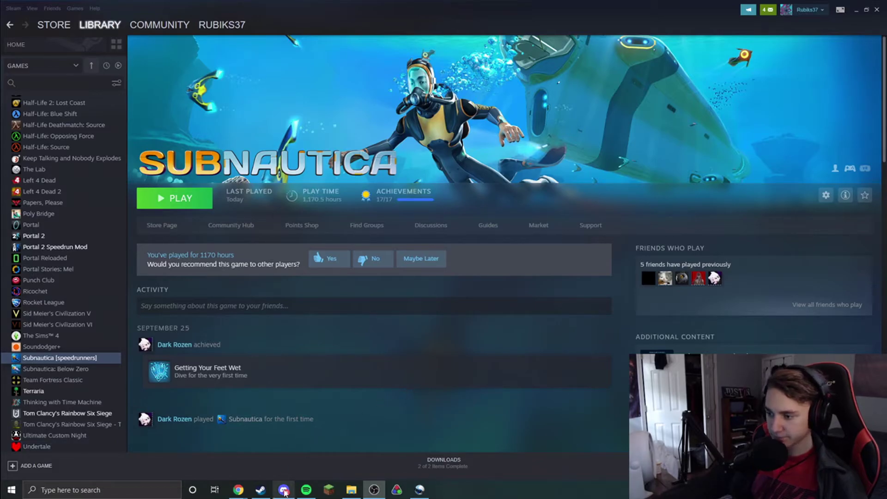
pyautogui.moveTo(285, 493)
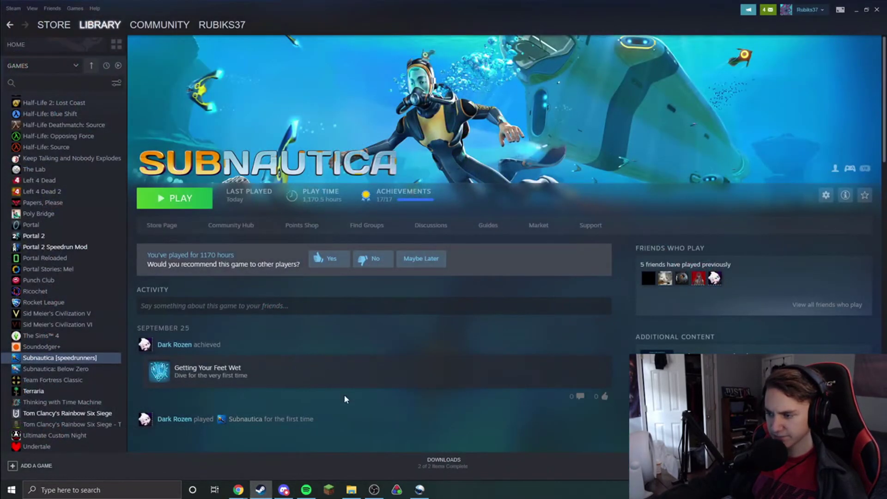
pyautogui.click(351, 489)
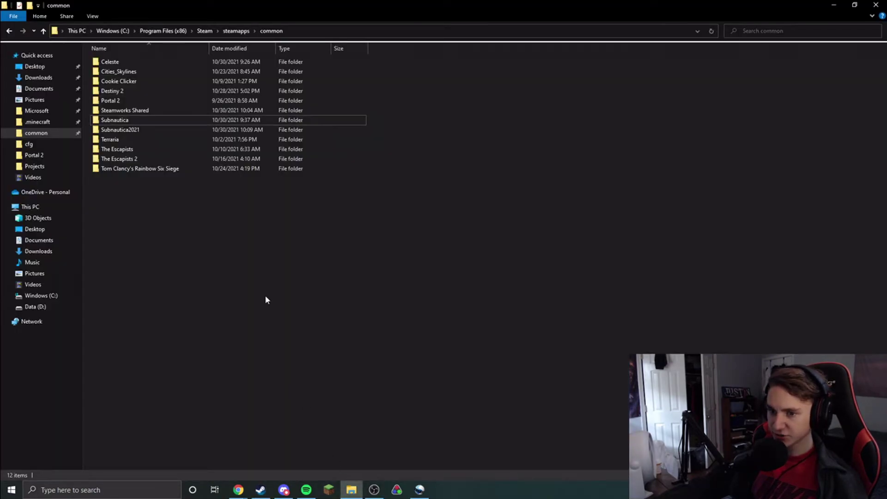
pyautogui.click(173, 132)
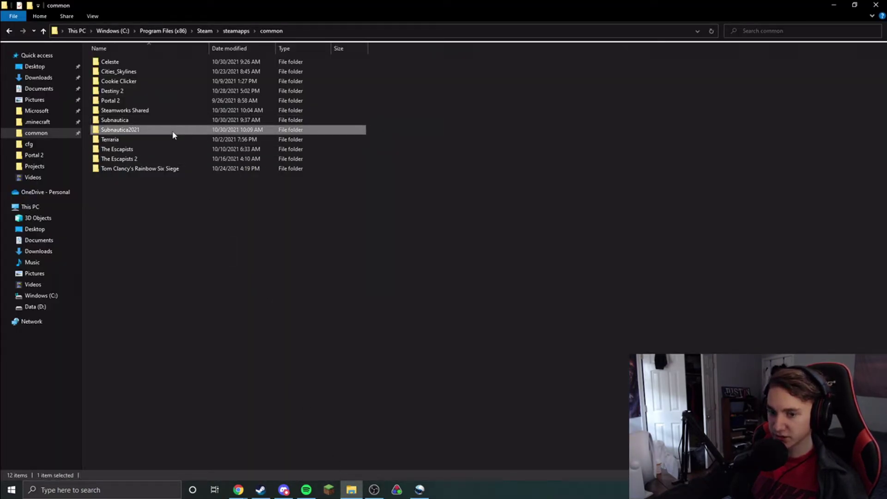
pyautogui.click(131, 121)
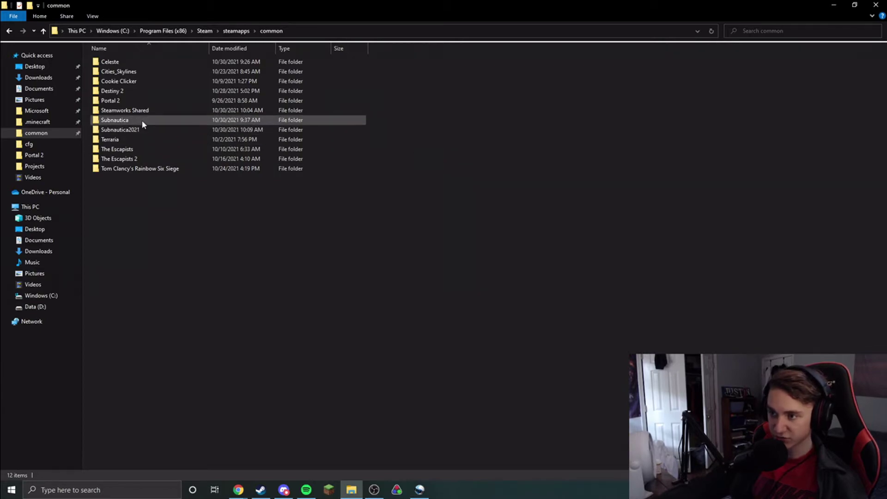
pyautogui.click(277, 262)
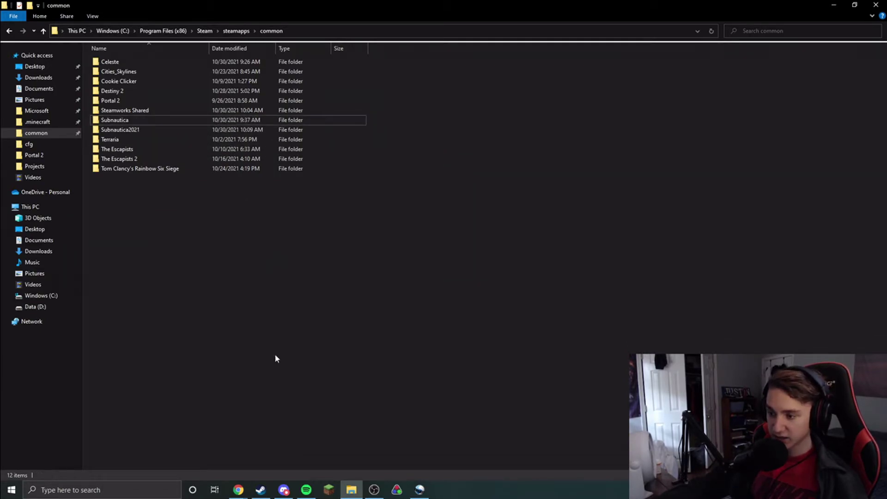
pyautogui.click(262, 489)
pyautogui.click(261, 489)
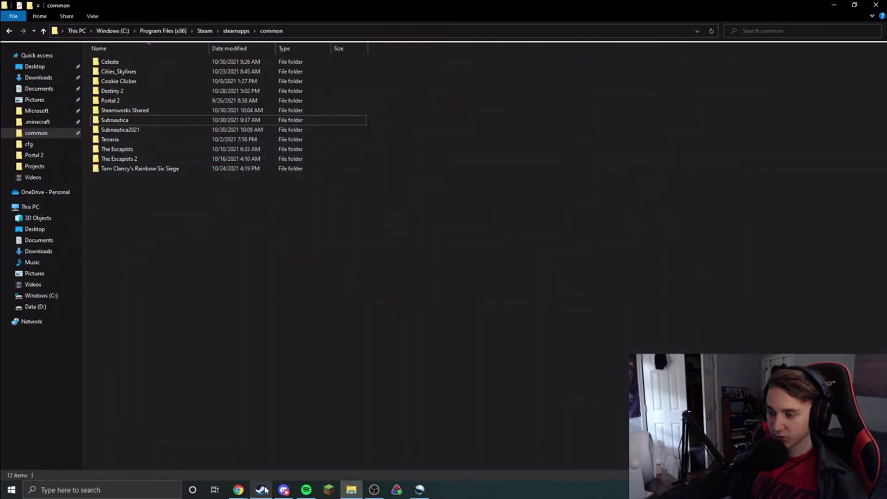
pyautogui.click(262, 490)
pyautogui.click(261, 490)
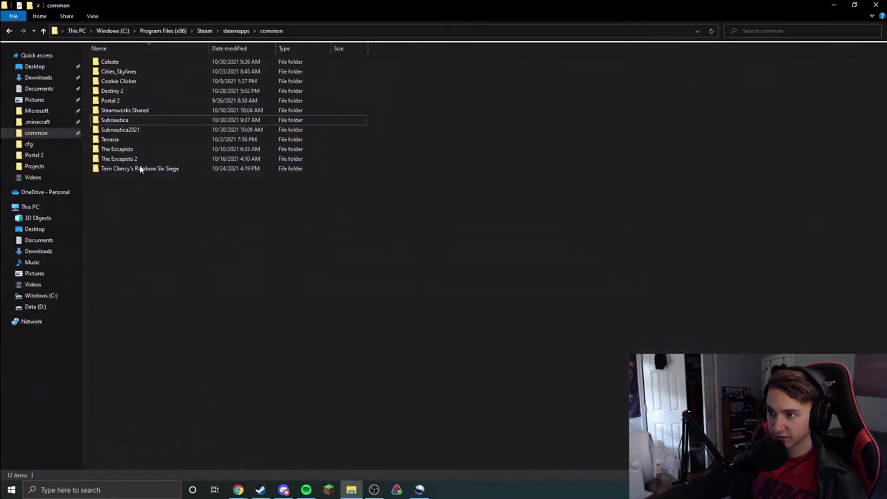
pyautogui.click(140, 119)
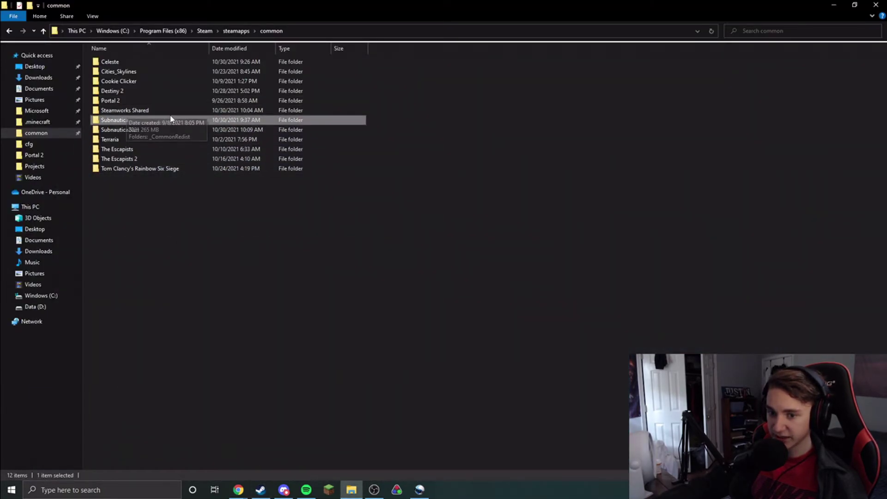
pyautogui.click(477, 142)
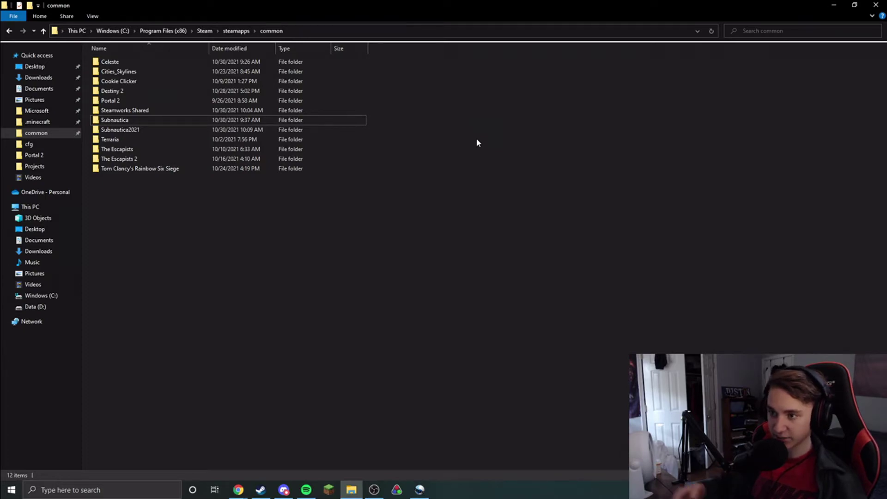
# - Set Subnautica's automatic updates to 'Only update this game when I launch it', then return to File Explorer
pyautogui.click(261, 491)
pyautogui.rightClick(92, 364)
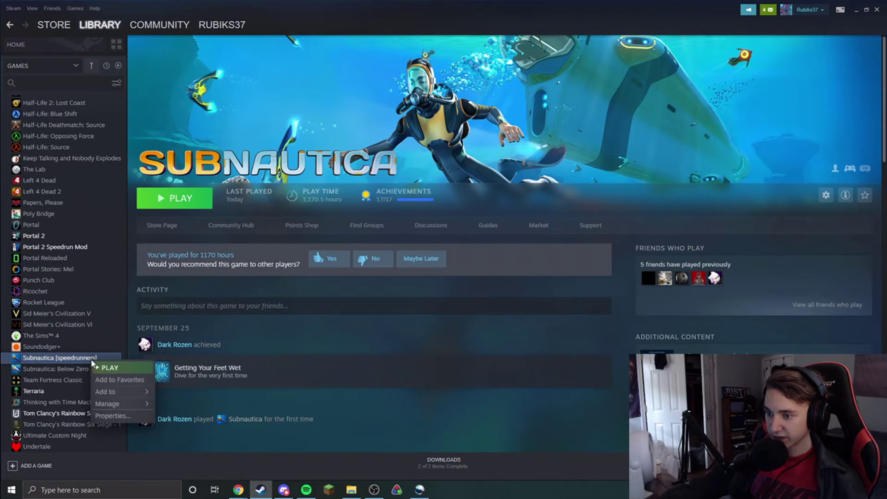
pyautogui.click(109, 413)
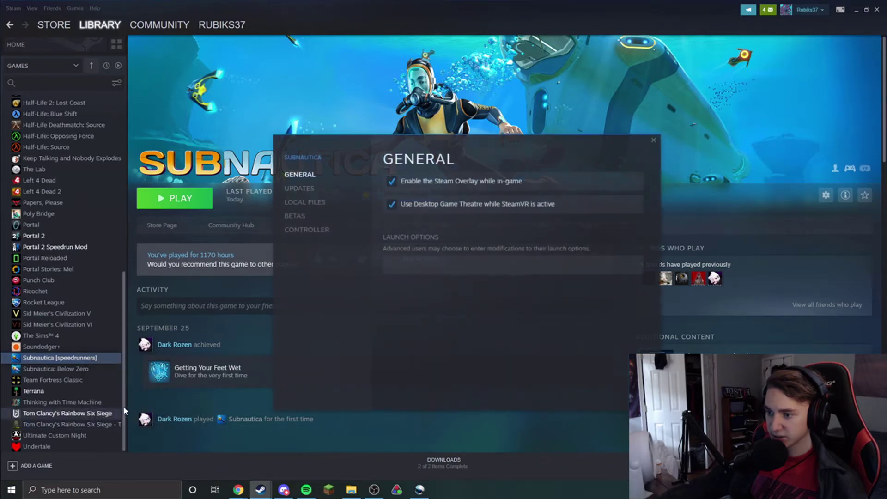
pyautogui.click(299, 190)
pyautogui.click(456, 197)
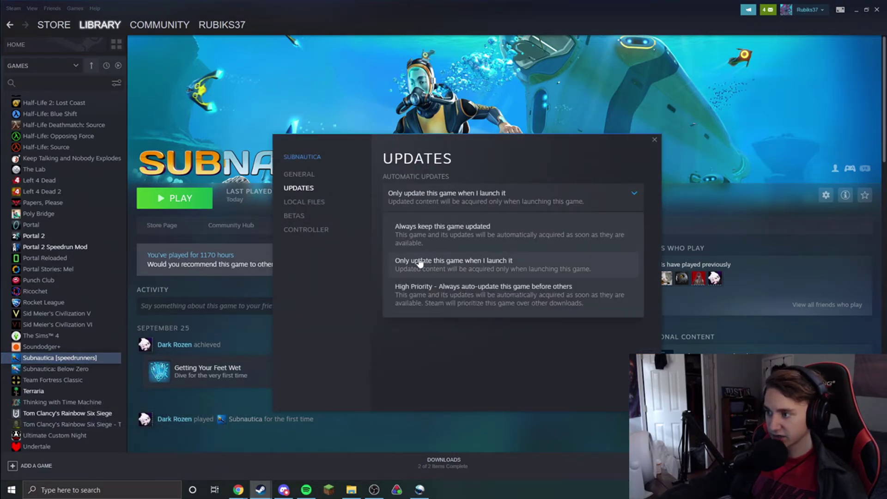
pyautogui.click(417, 265)
pyautogui.click(552, 203)
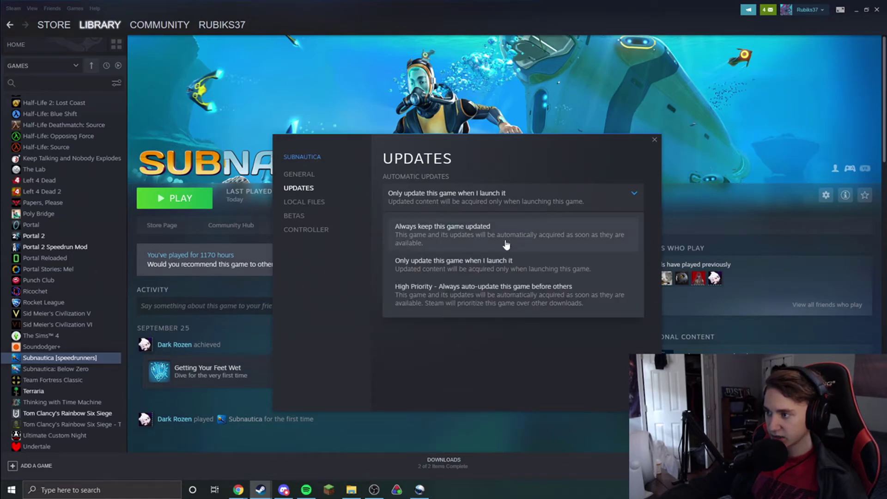
pyautogui.click(463, 264)
pyautogui.click(654, 140)
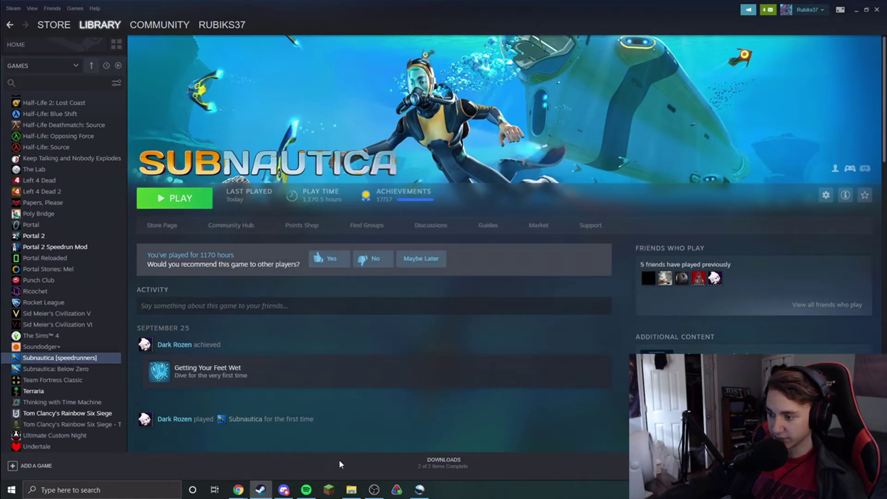
pyautogui.click(351, 489)
pyautogui.moveTo(132, 129); pyautogui.dragTo(133, 125)
# - Rename the Subnautica folder to Subnautica2018
pyautogui.click(137, 120)
pyautogui.rightClick(138, 118)
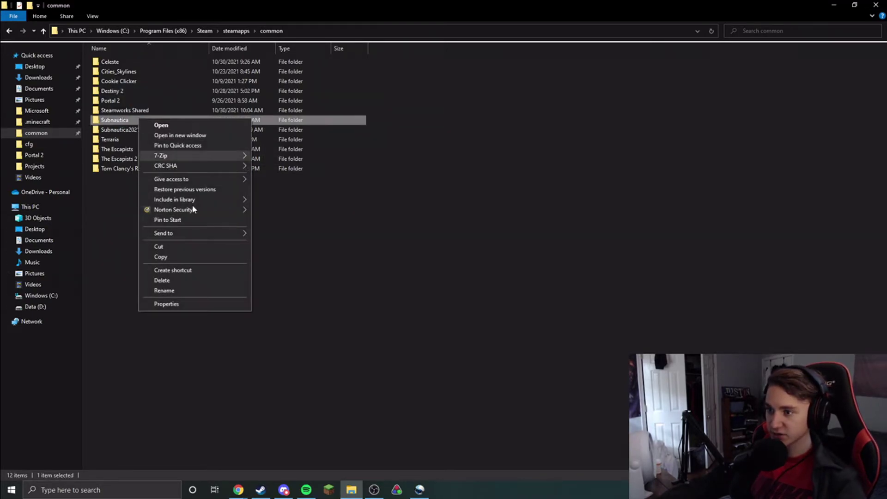
pyautogui.click(165, 290)
pyautogui.press('End')
pyautogui.write('2018')
pyautogui.press('Return')
# - Rename the Subnautica2021 folder to plain Subnautica
pyautogui.click(141, 131)
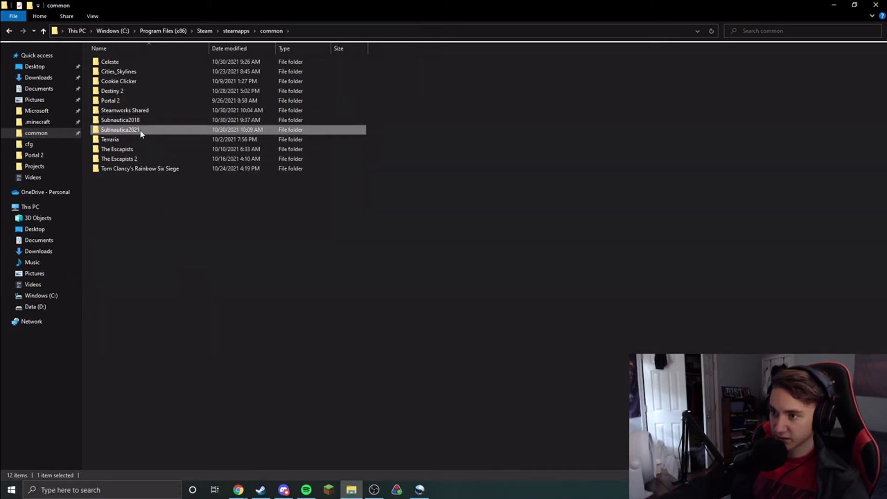
pyautogui.rightClick(139, 130)
pyautogui.click(170, 304)
pyautogui.press('End')
pyautogui.press('BackSpace')
pyautogui.press('BackSpace')
pyautogui.press('BackSpace')
pyautogui.press('BackSpace')
pyautogui.press('Return')
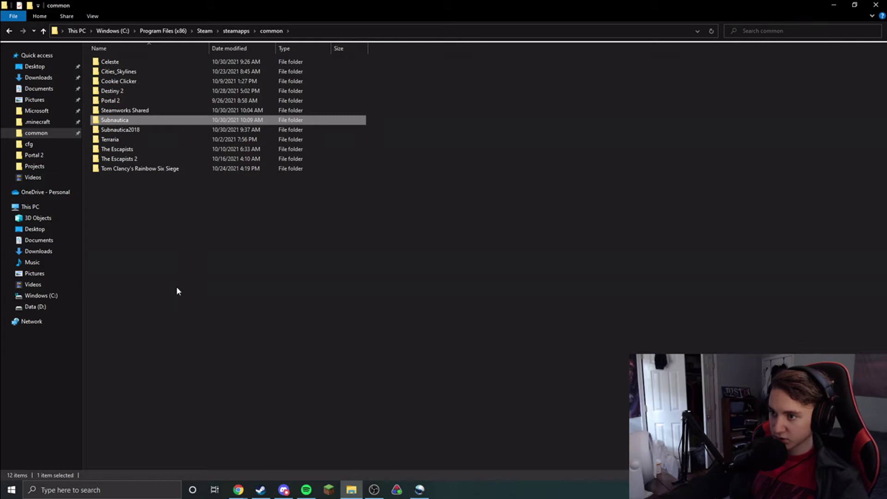
# - Open the renamed Subnautica folder to check it, then compare it with Subnautica2018 in the common folder
pyautogui.doubleClick(134, 121)
pyautogui.click(271, 31)
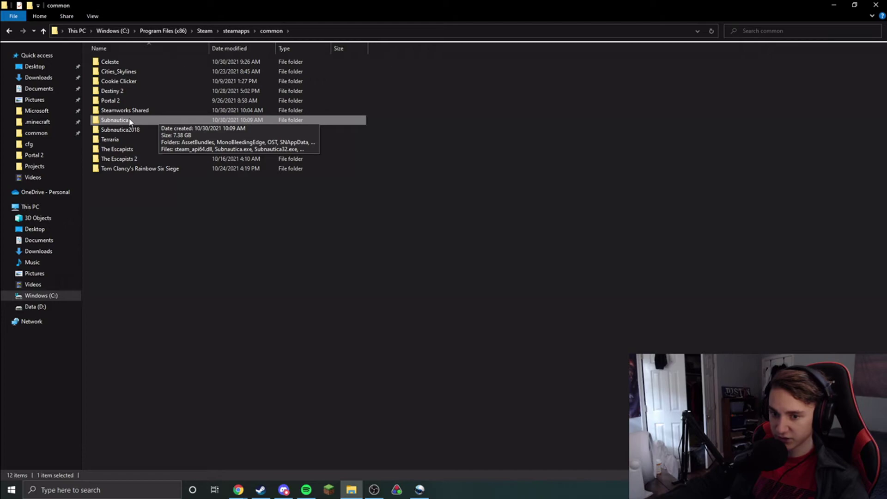
pyautogui.click(178, 287)
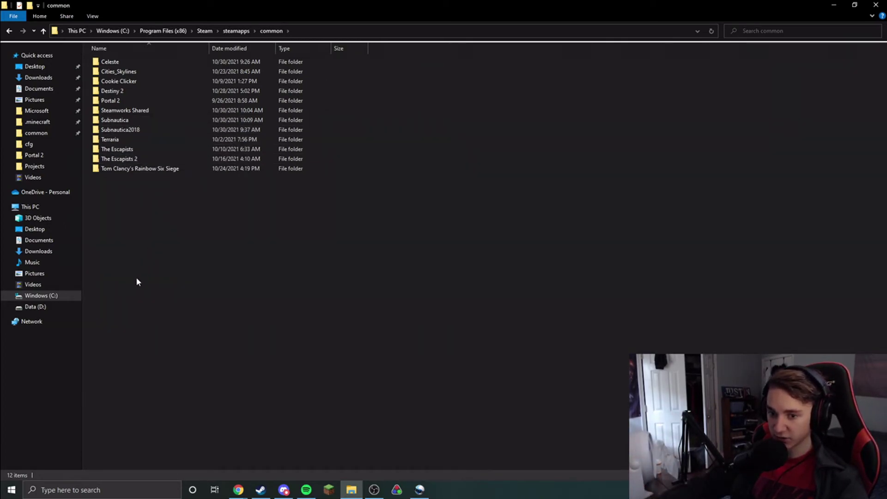
pyautogui.click(132, 131)
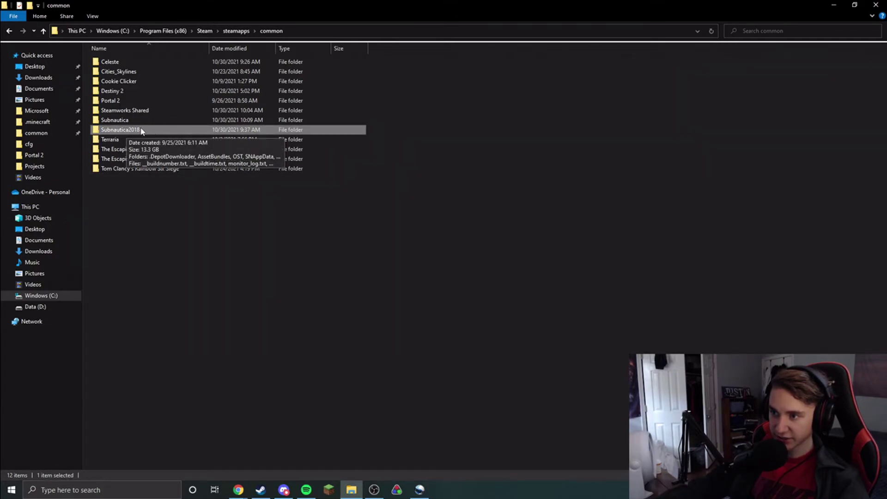
pyautogui.click(138, 122)
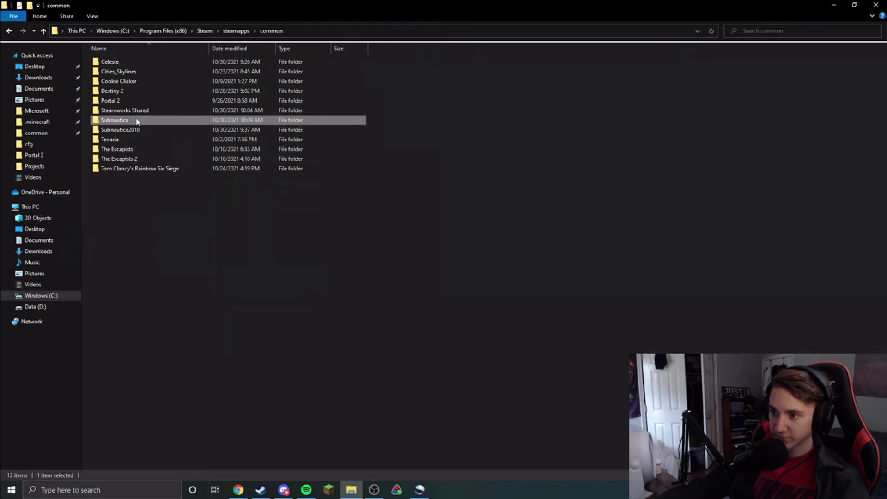
pyautogui.click(139, 130)
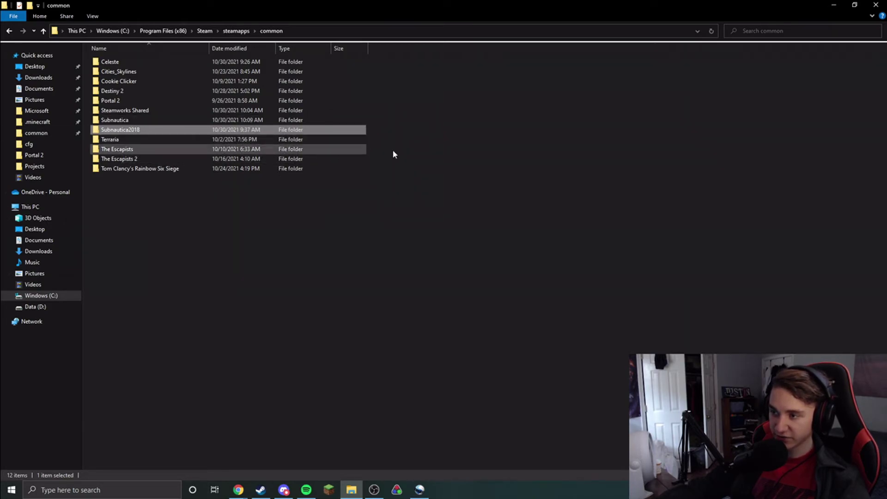
pyautogui.click(467, 163)
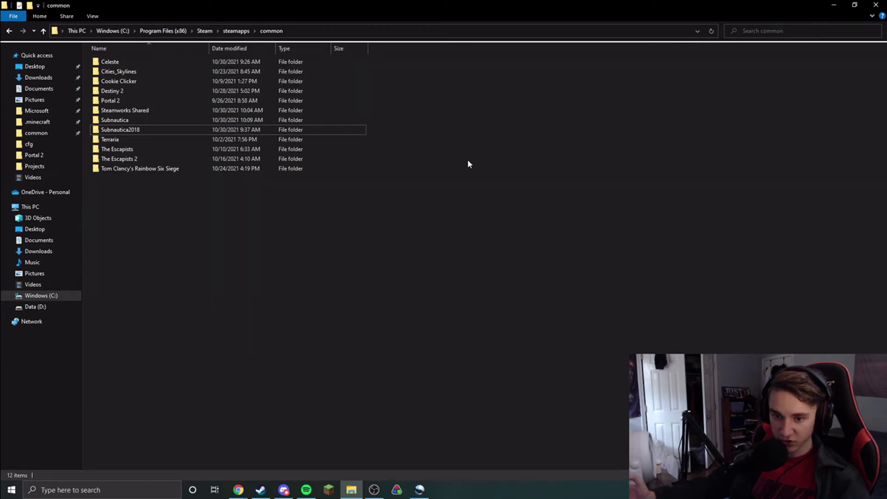
pyautogui.click(152, 120)
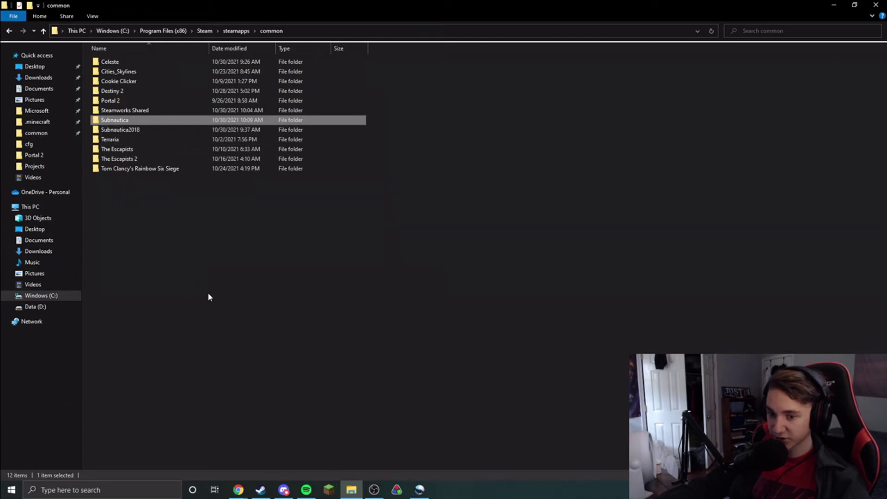
# - Rename the Subnautica folder to Subnautica2021
pyautogui.rightClick(164, 130)
pyautogui.click(198, 314)
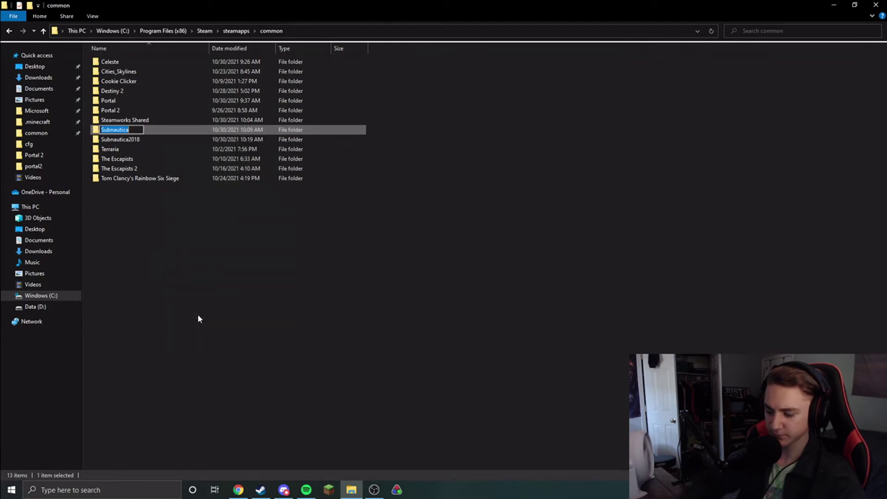
pyautogui.press('Right')
pyautogui.write('2011')
pyautogui.press('Return')
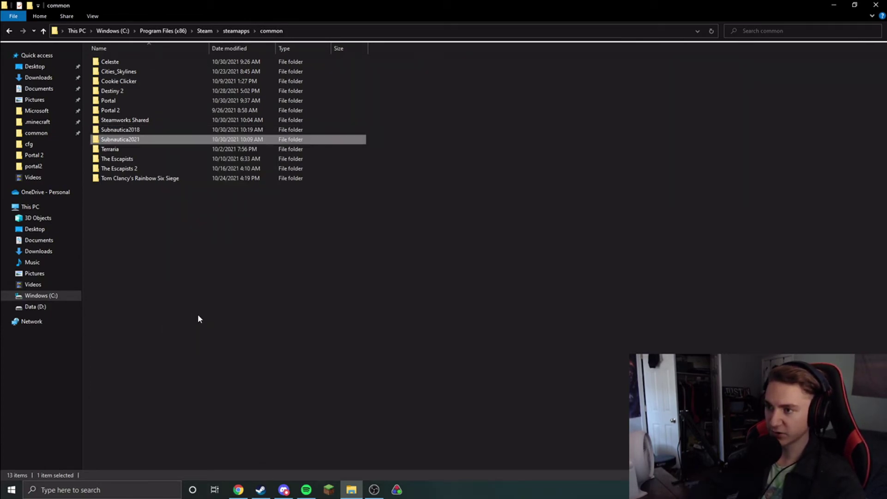
pyautogui.click(169, 198)
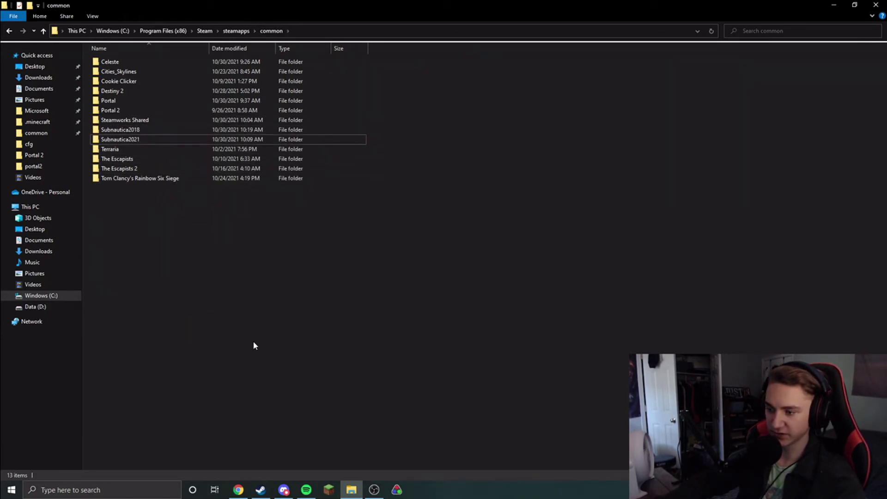
pyautogui.click(240, 492)
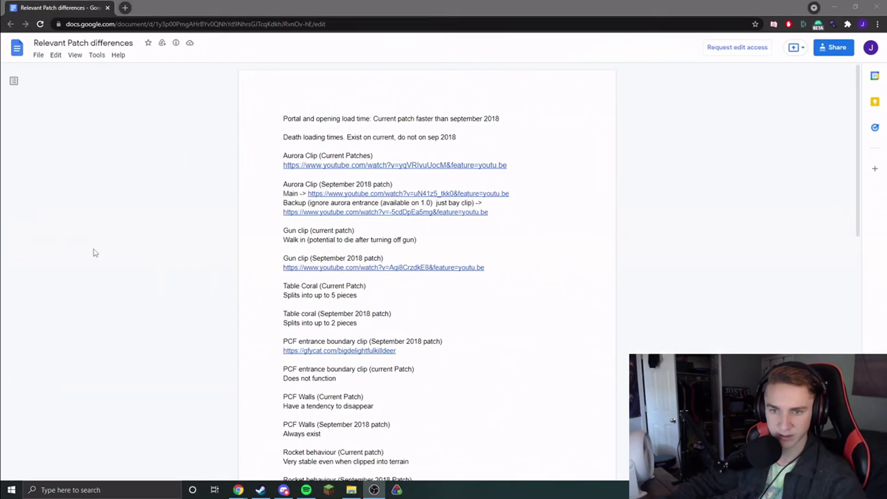
pyautogui.moveTo(283, 114); pyautogui.dragTo(588, 405)
pyautogui.click(588, 405)
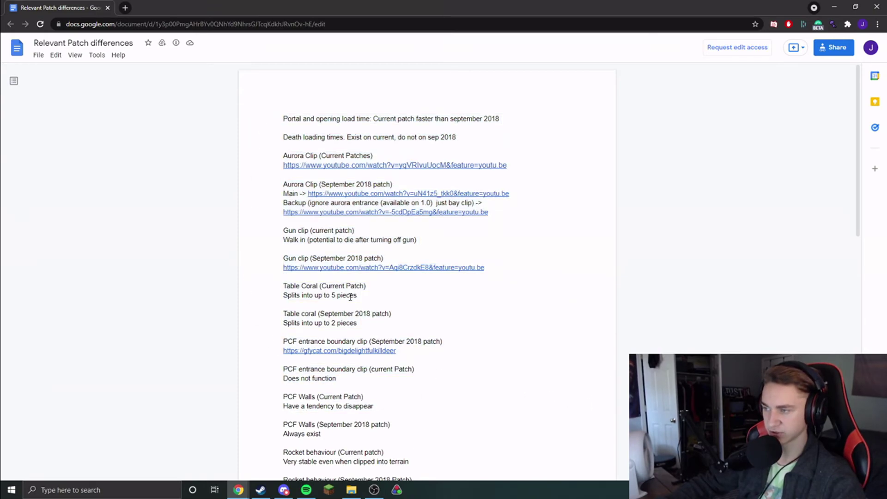
pyautogui.scroll(-7, 350, 297)
pyautogui.scroll(7, 348, 299)
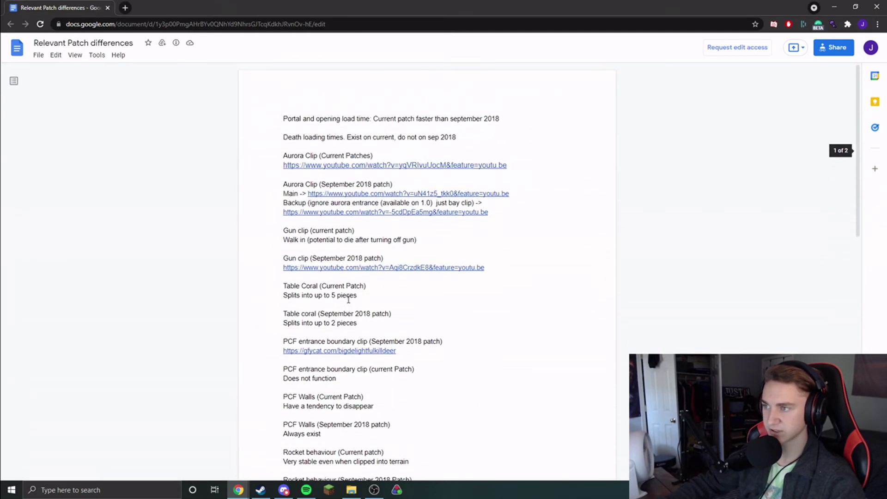
pyautogui.moveTo(268, 118); pyautogui.dragTo(521, 462)
pyautogui.click(528, 424)
pyautogui.scroll(8, 425, 300)
pyautogui.moveTo(284, 226); pyautogui.dragTo(515, 267)
pyautogui.click(494, 266)
pyautogui.moveTo(279, 156); pyautogui.dragTo(519, 213)
pyautogui.click(528, 216)
pyautogui.scroll(-3, 515, 248)
pyautogui.scroll(-1, 499, 248)
pyautogui.moveTo(273, 149); pyautogui.dragTo(188, 151)
pyautogui.click(439, 199)
pyautogui.click(189, 151)
pyautogui.keyDown('shift'); pyautogui.click(399, 193); pyautogui.keyUp('shift')
pyautogui.click(399, 193)
pyautogui.scroll(-3, 402, 194)
pyautogui.moveTo(274, 129); pyautogui.dragTo(501, 168)
pyautogui.click(494, 182)
pyautogui.scroll(-3, 495, 182)
pyautogui.scroll(3, 495, 183)
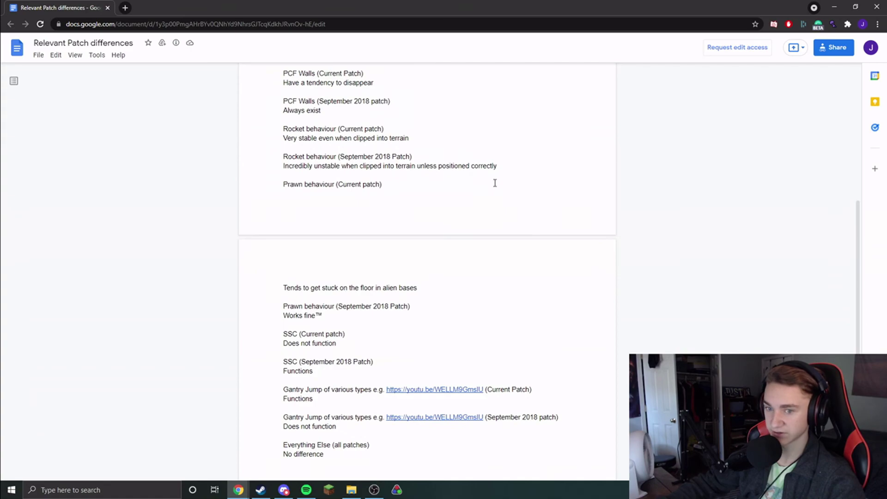
pyautogui.moveTo(278, 331); pyautogui.dragTo(414, 376)
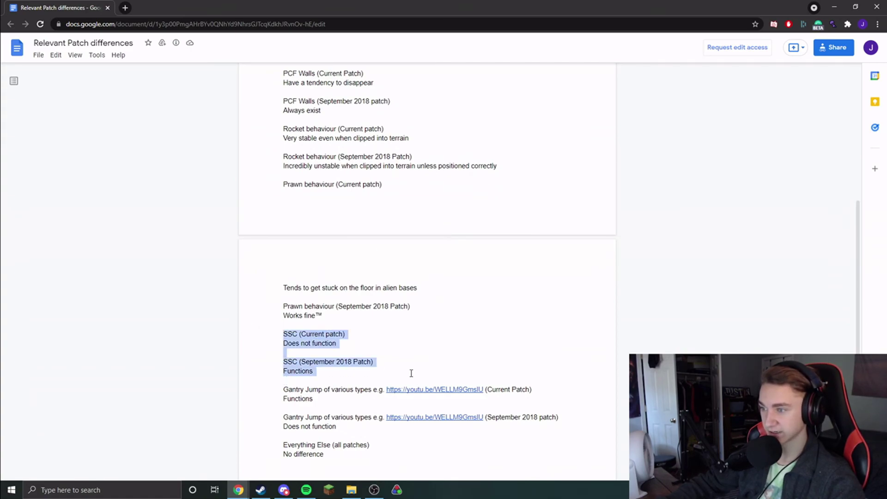
pyautogui.click(411, 373)
pyautogui.moveTo(340, 319); pyautogui.dragTo(245, 183)
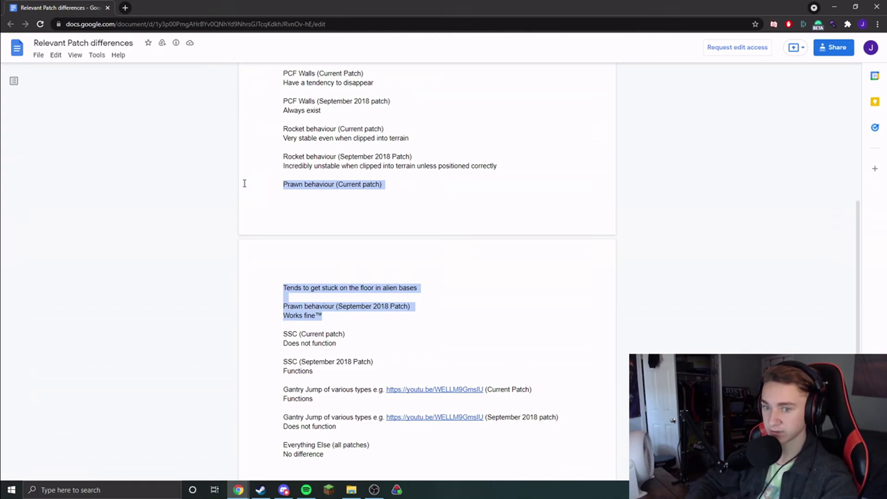
pyautogui.moveTo(420, 287); pyautogui.dragTo(292, 225)
pyautogui.click(353, 291)
pyautogui.moveTo(353, 294); pyautogui.dragTo(262, 303)
pyautogui.click(361, 322)
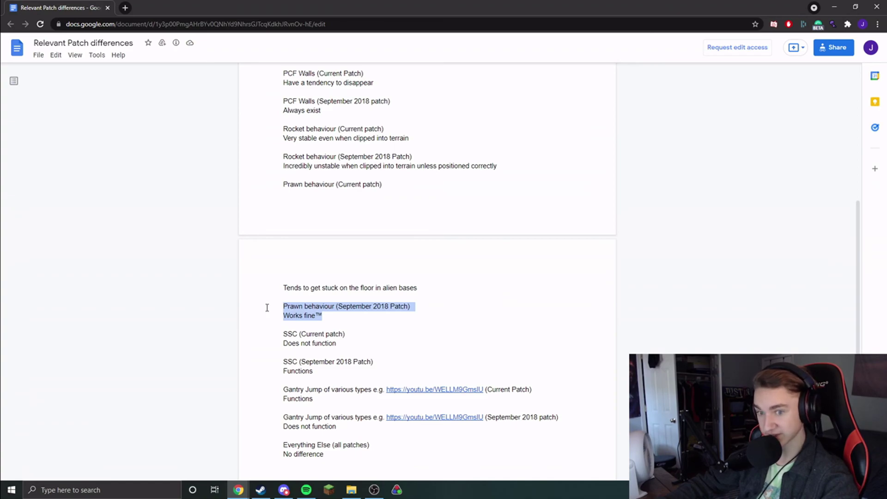
pyautogui.click(359, 305)
pyautogui.scroll(7, 531, 123)
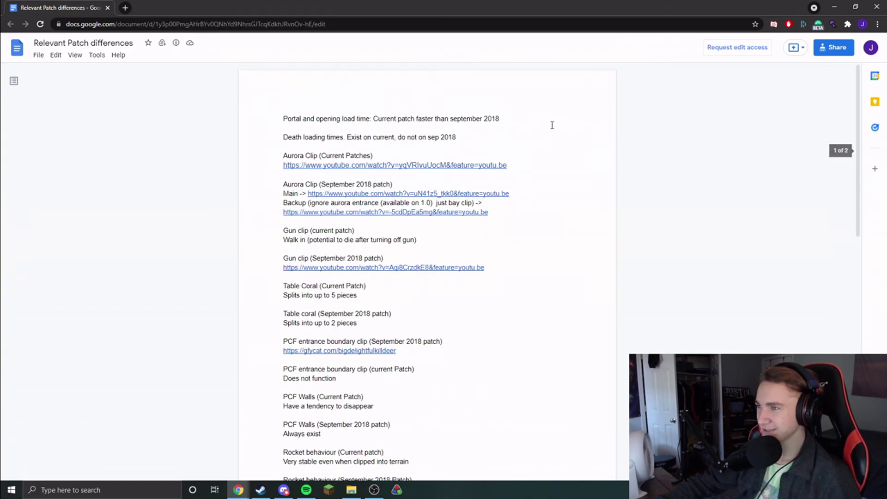
pyautogui.moveTo(237, 111); pyautogui.dragTo(476, 421)
pyautogui.click(475, 421)
pyautogui.scroll(-5, 473, 429)
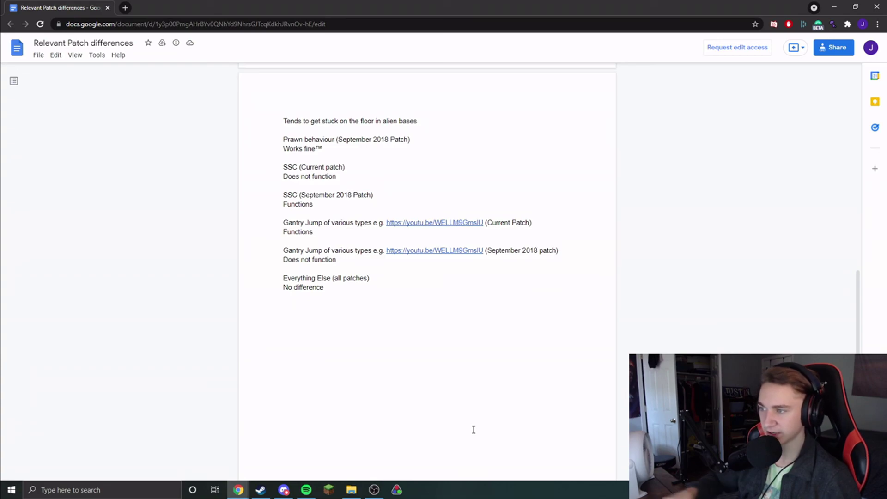
pyautogui.scroll(15, 378, 318)
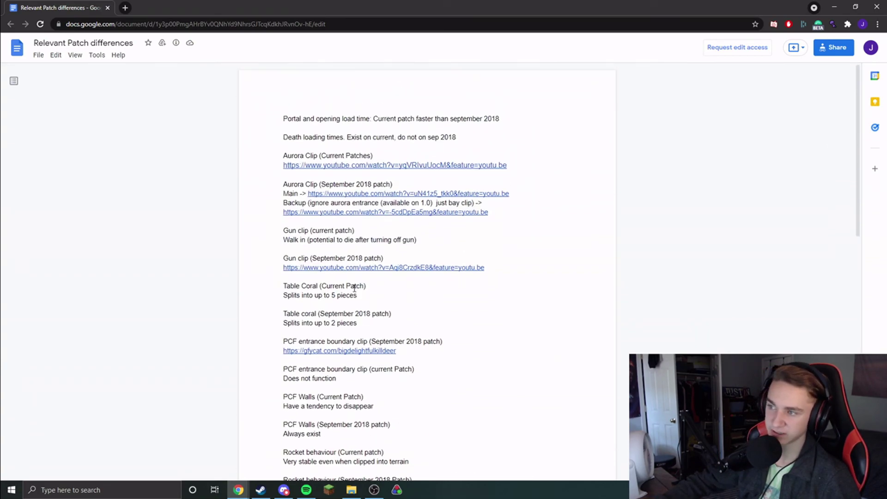